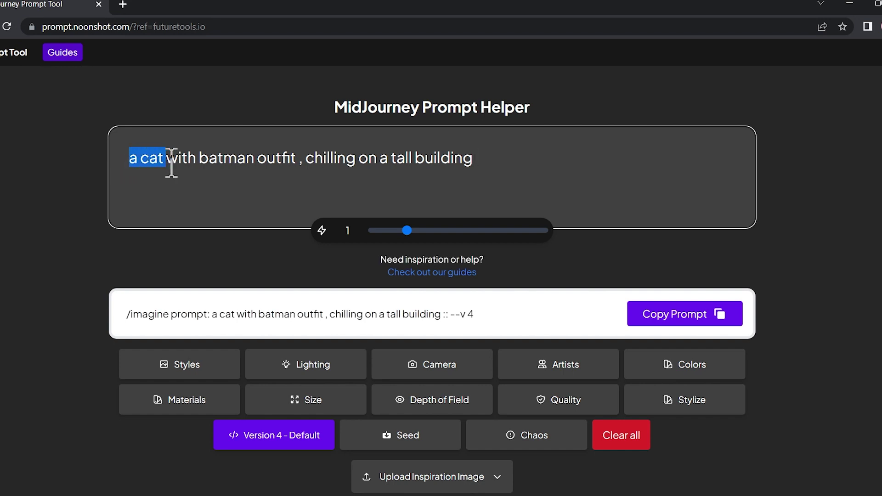
# - Copy the generated /imagine prompt for "a cat with batman outfit , chilling on a tall building" with --v 4
pyautogui.moveTo(171, 162); pyautogui.dragTo(266, 163)
pyautogui.moveTo(352, 163); pyautogui.dragTo(433, 164)
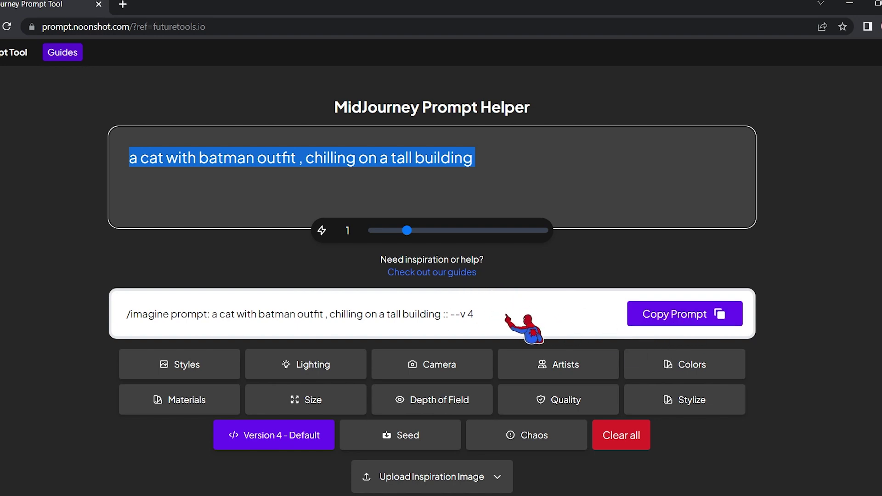
pyautogui.moveTo(517, 315); pyautogui.dragTo(117, 317)
pyautogui.hotkey('ctrl', 'c')
# - Switch to Discord, submit the copied batman cat prompt in the newbies-40 channel and view the generation
pyautogui.hotkey('alt', 'Tab')
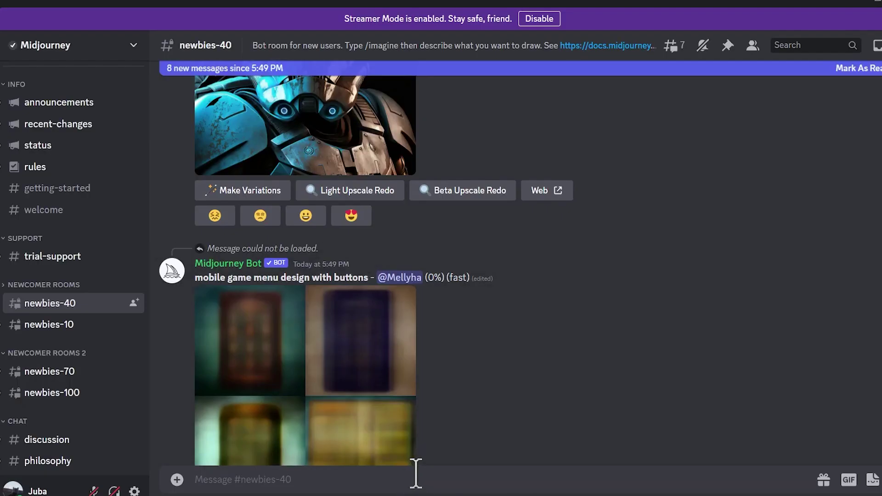
pyautogui.hotkey('ctrl', 'v')
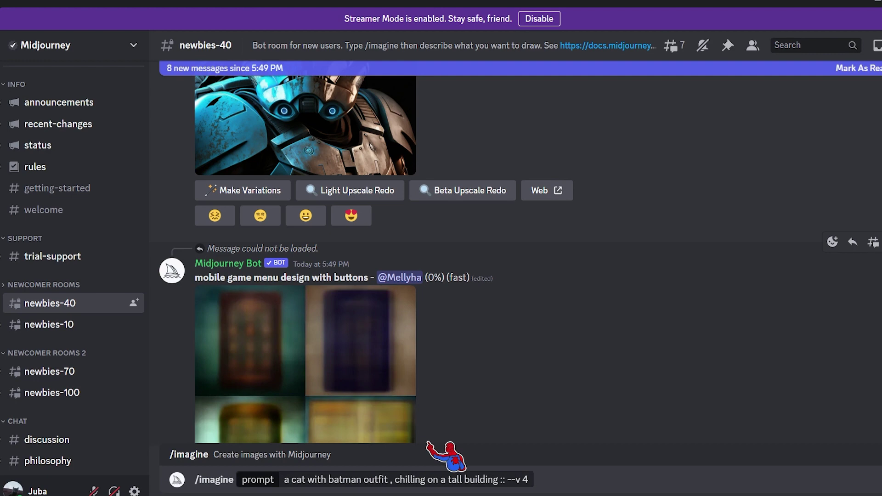
pyautogui.press('Return')
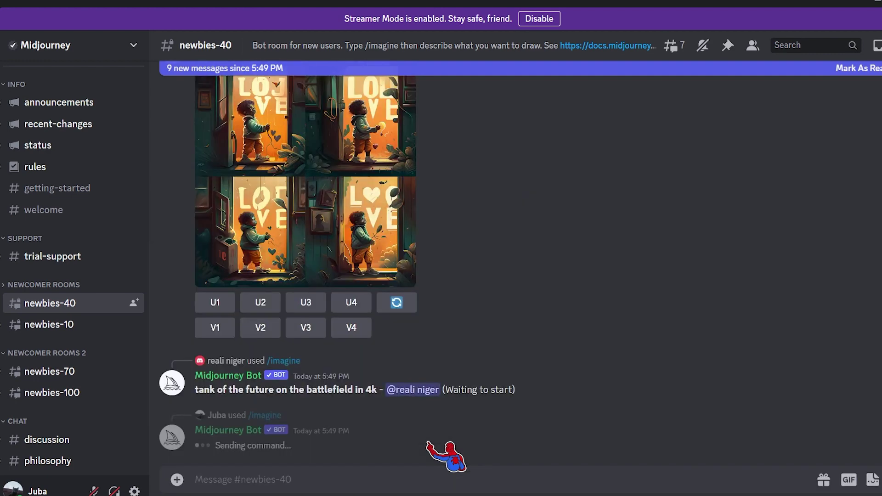
pyautogui.scroll(10, 719, 266)
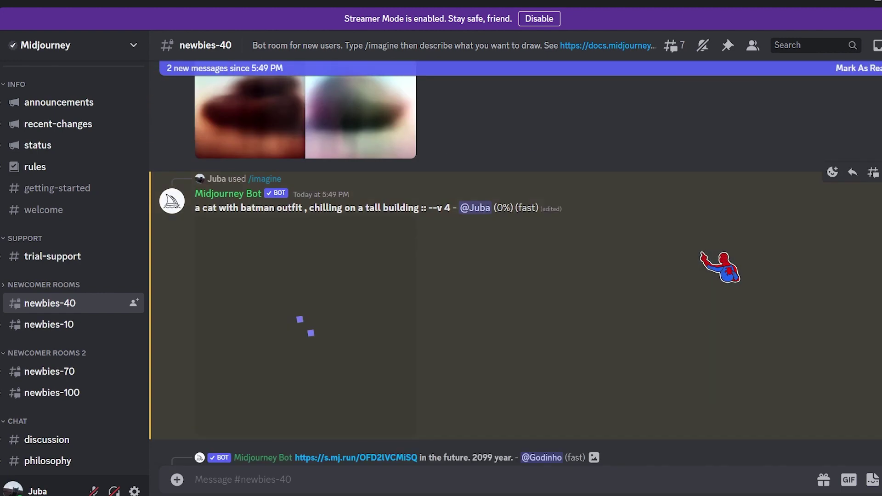
pyautogui.scroll(-2, 700, 253)
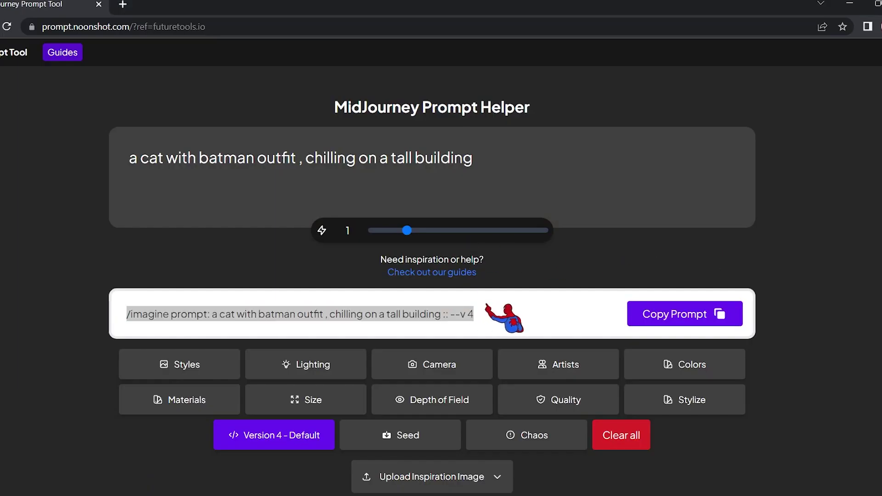
# - Back in the MidJourney Prompt Helper, add the 1800s style to the cat prompt with weight 1
pyautogui.scroll(-2, 486, 305)
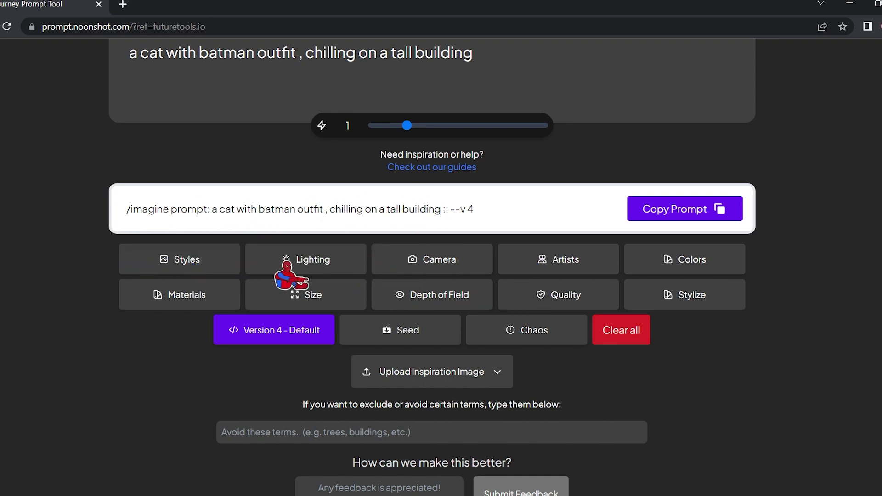
pyautogui.click(166, 258)
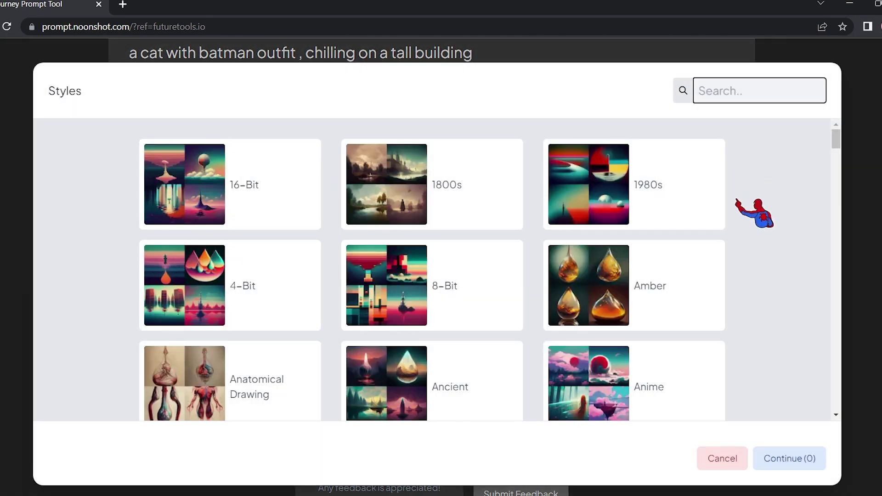
pyautogui.scroll(-2, 753, 211)
pyautogui.scroll(2, 754, 211)
pyautogui.scroll(-4, 407, 189)
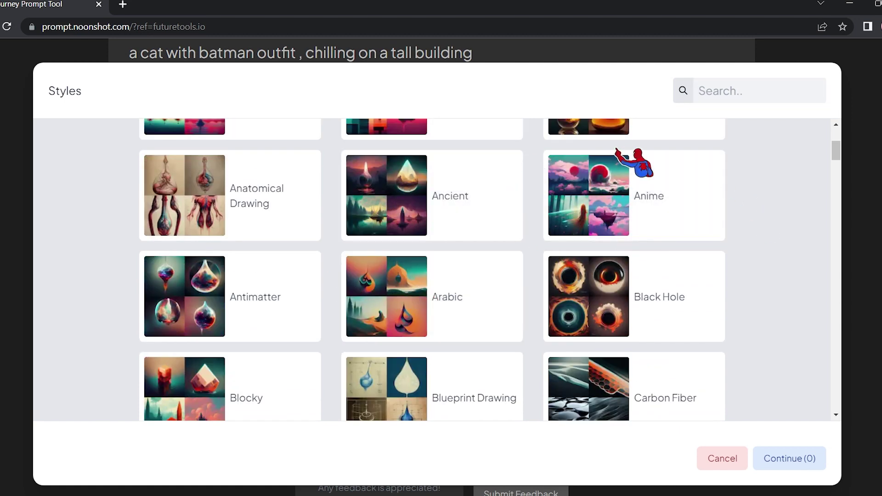
pyautogui.scroll(-4, 433, 364)
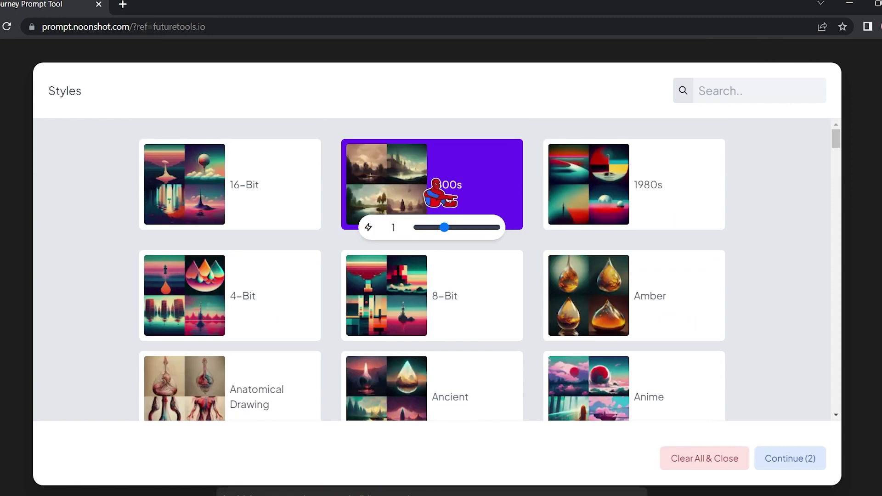
pyautogui.click(437, 215)
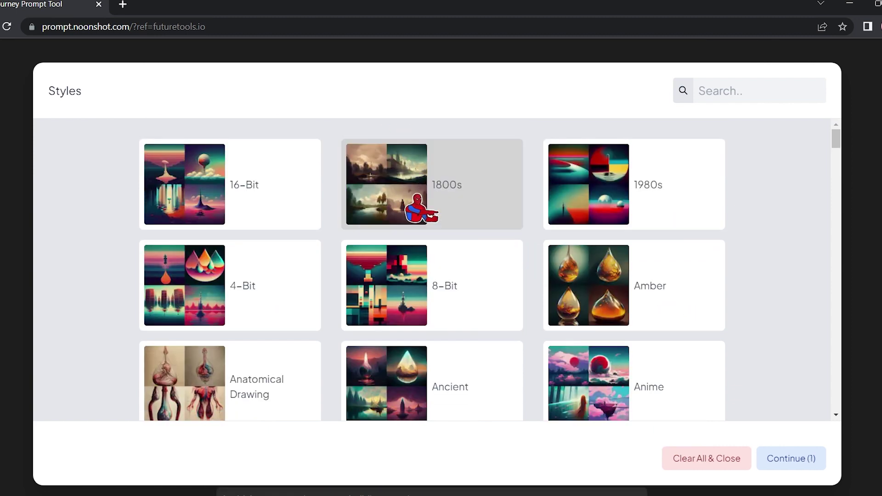
pyautogui.click(439, 202)
pyautogui.press('Escape')
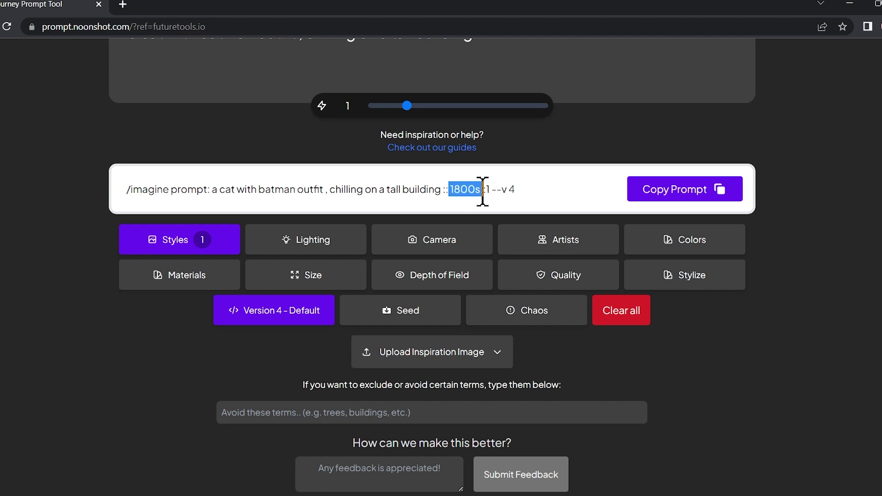
# - Copy the prompt with the 1800s style and submit it as an /imagine command in Discord's newbies-40 channel
pyautogui.click(635, 187)
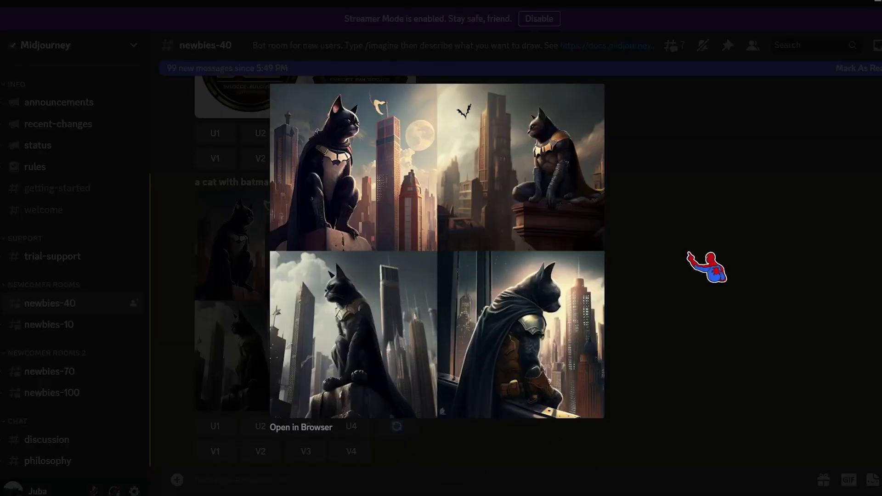
pyautogui.click(689, 255)
pyautogui.click(356, 469)
pyautogui.hotkey('ctrl', 'v')
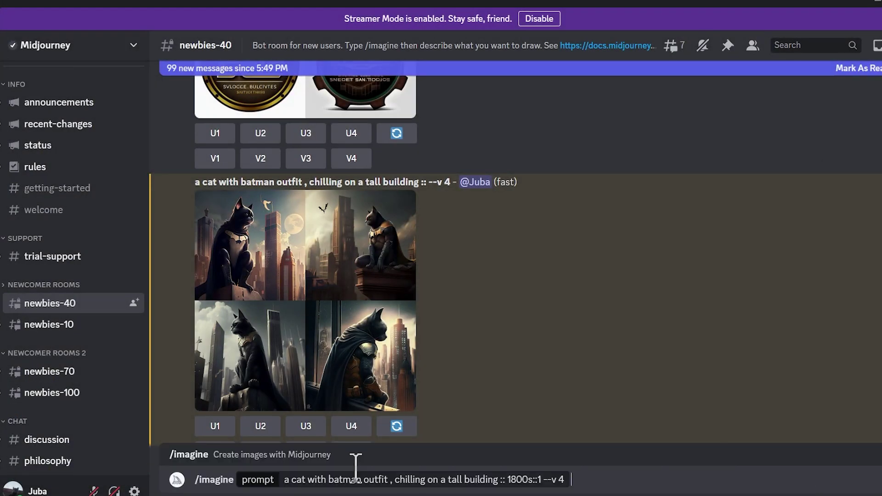
pyautogui.press('Return')
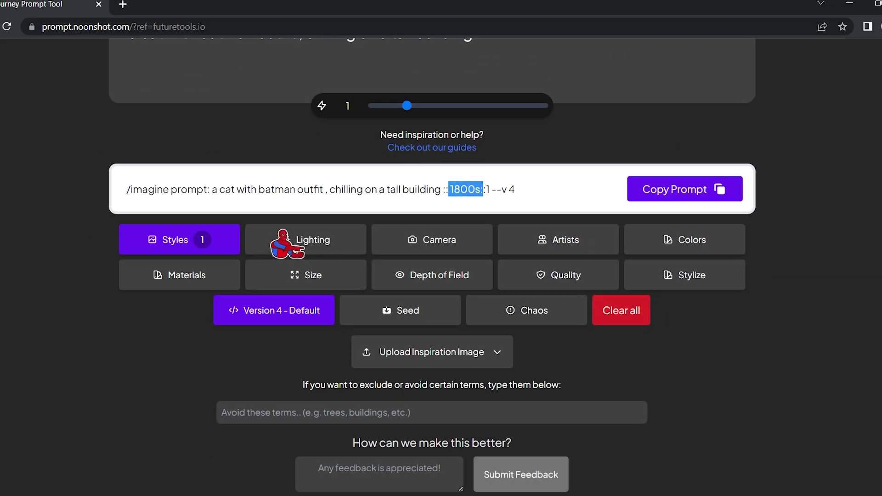
# - In the MidJourney Prompt Helper, add Lava Glow lighting to the cat prompt with weight 1
pyautogui.click(312, 239)
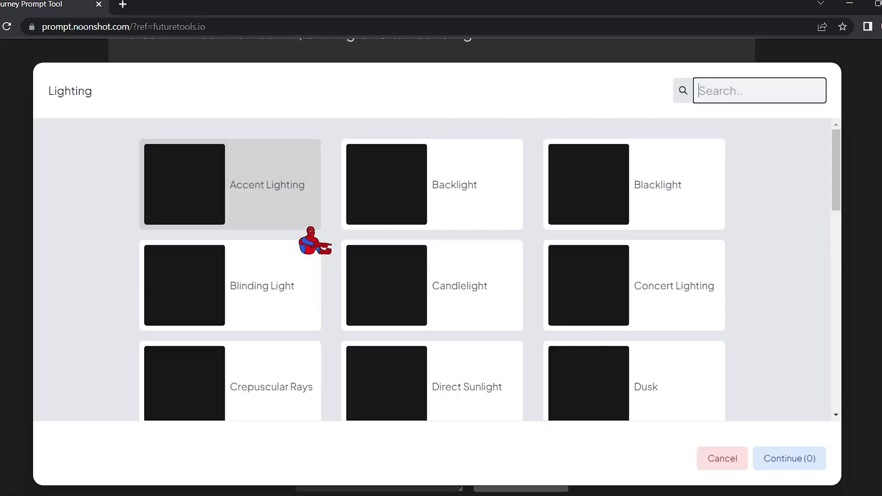
pyautogui.scroll(-2, 569, 174)
pyautogui.scroll(2, 572, 179)
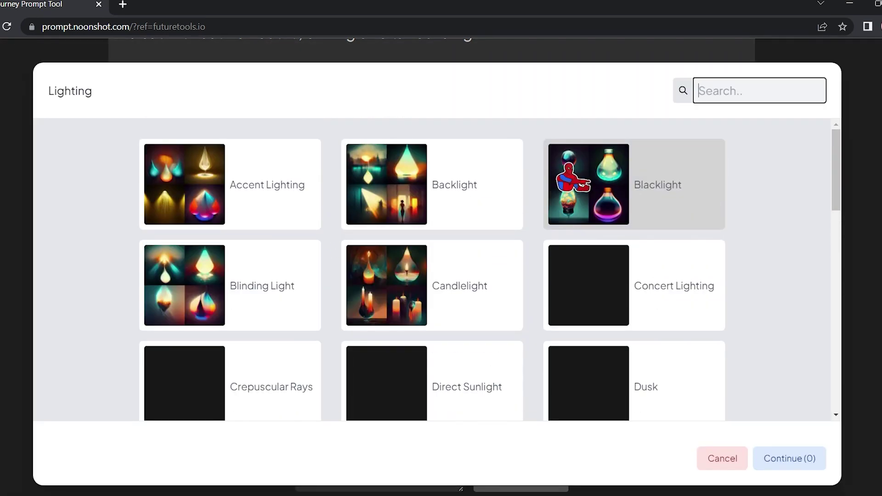
pyautogui.scroll(-1, 291, 128)
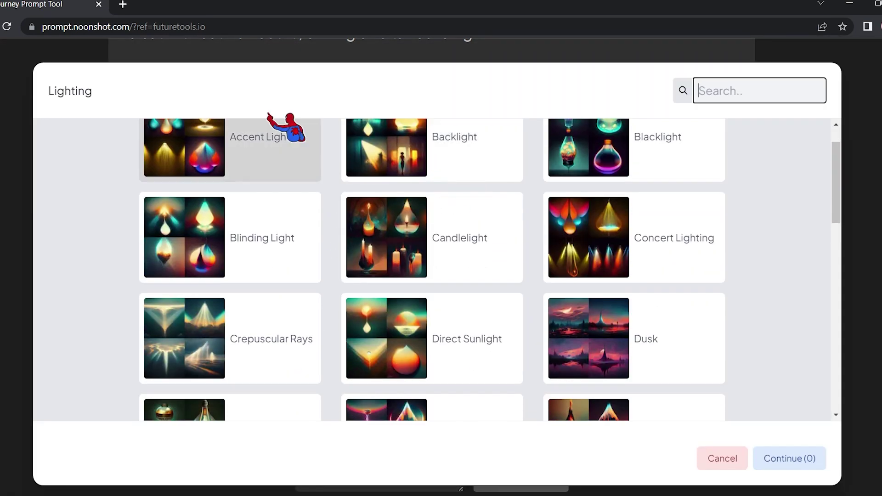
pyautogui.scroll(-2, 294, 170)
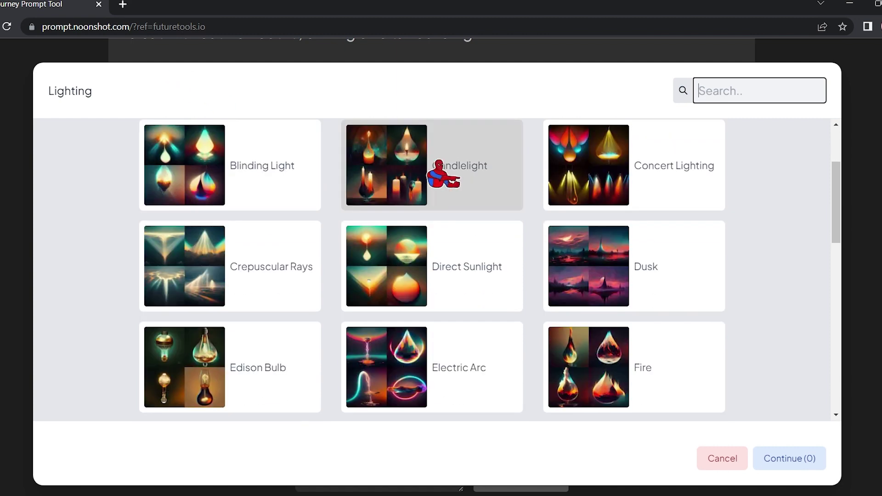
pyautogui.scroll(-5, 516, 324)
pyautogui.scroll(-3, 514, 319)
pyautogui.scroll(2, 515, 325)
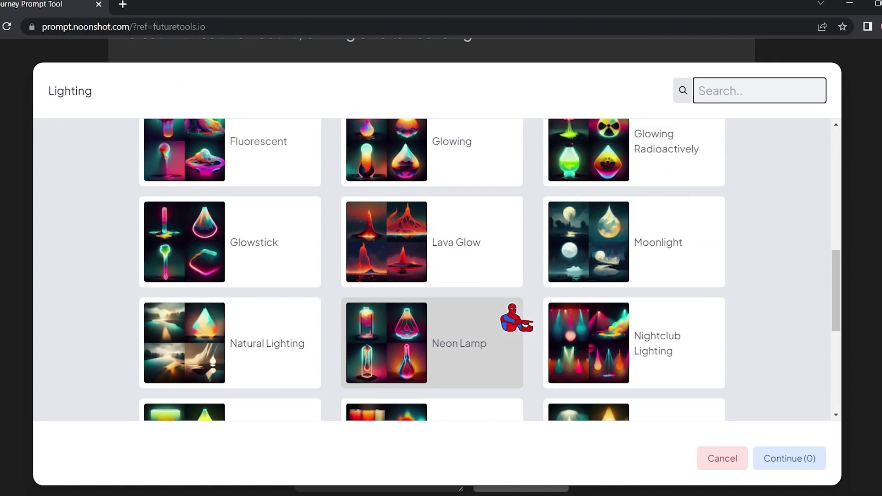
pyautogui.scroll(-1, 516, 325)
pyautogui.scroll(-2, 515, 324)
pyautogui.scroll(3, 516, 325)
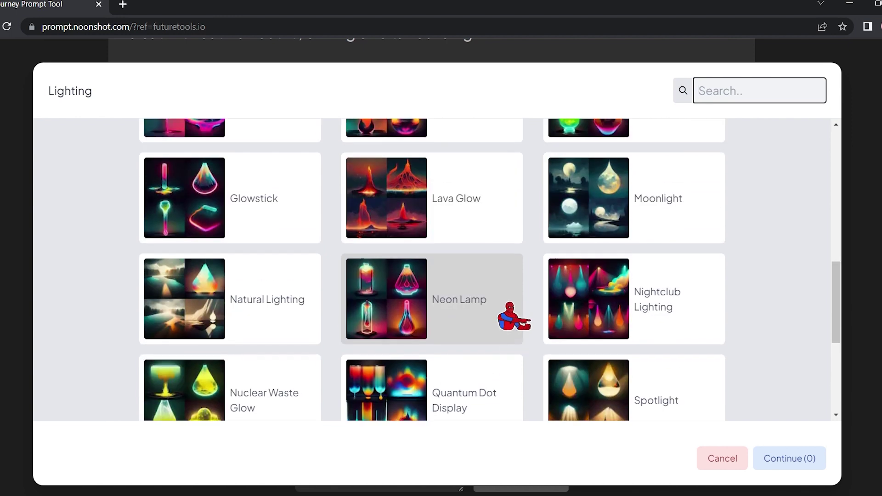
pyautogui.click(461, 221)
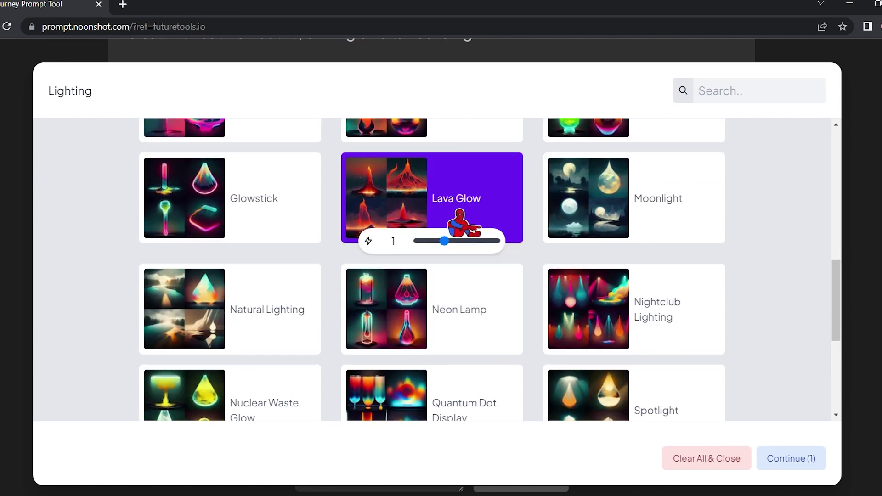
pyautogui.click(791, 458)
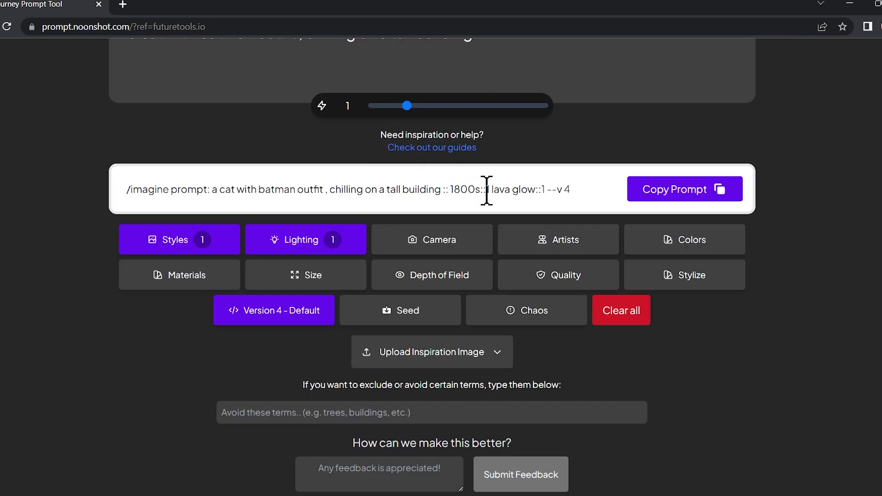
# - Submit the prompt with 1800s and lava glow in Discord's newbies-40 channel and inspect the generated cat images
pyautogui.hotkey('ctrl', 'a')
pyautogui.click(529, 194)
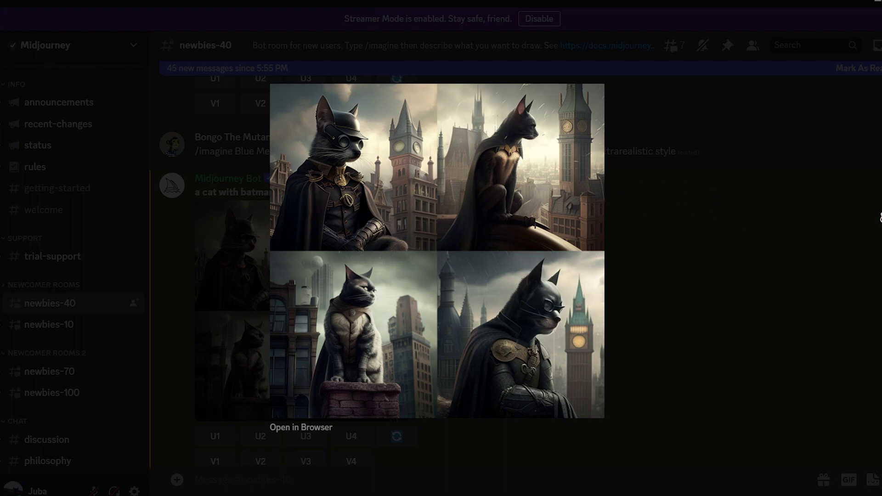
pyautogui.click(473, 467)
pyautogui.hotkey('ctrl', 'v')
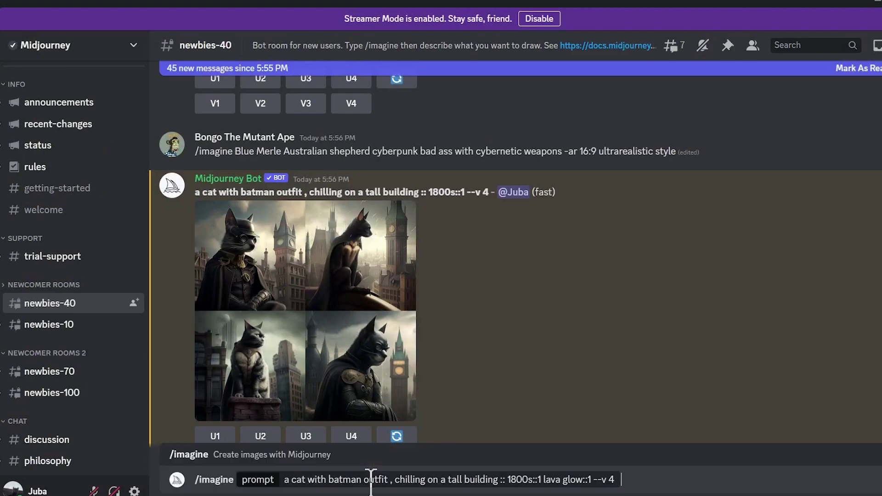
pyautogui.press('Return')
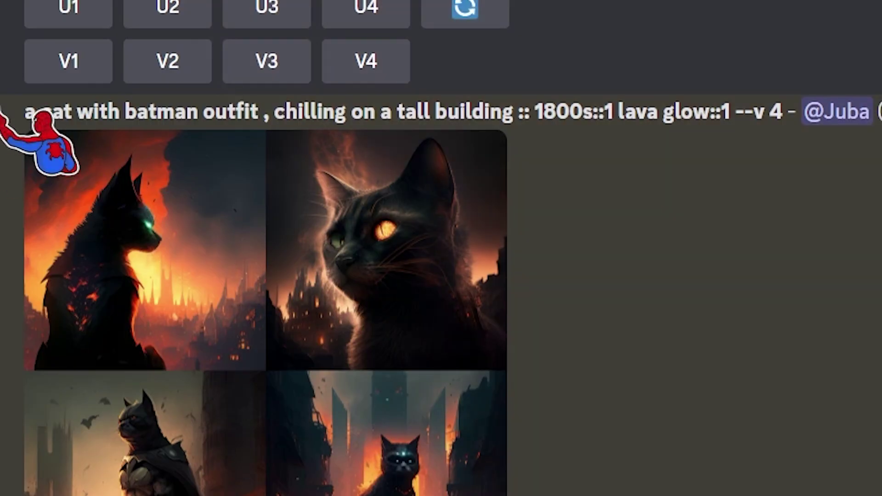
pyautogui.moveTo(39, 111); pyautogui.dragTo(730, 110)
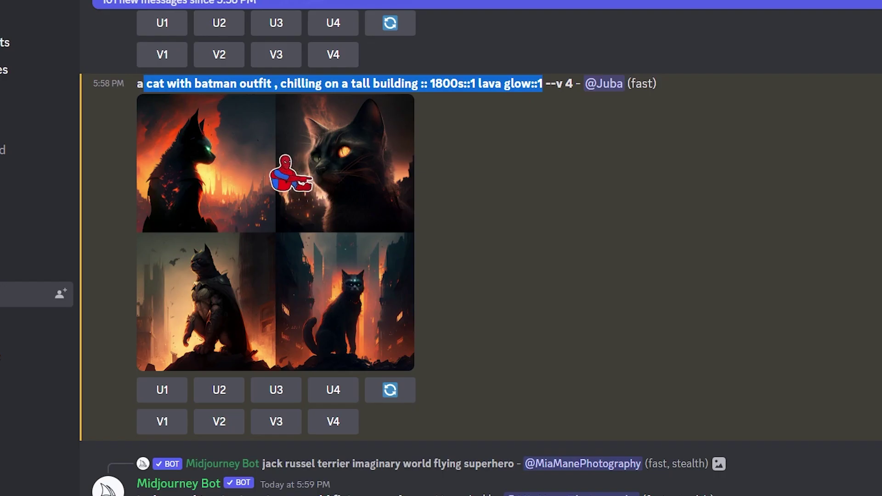
pyautogui.click(303, 188)
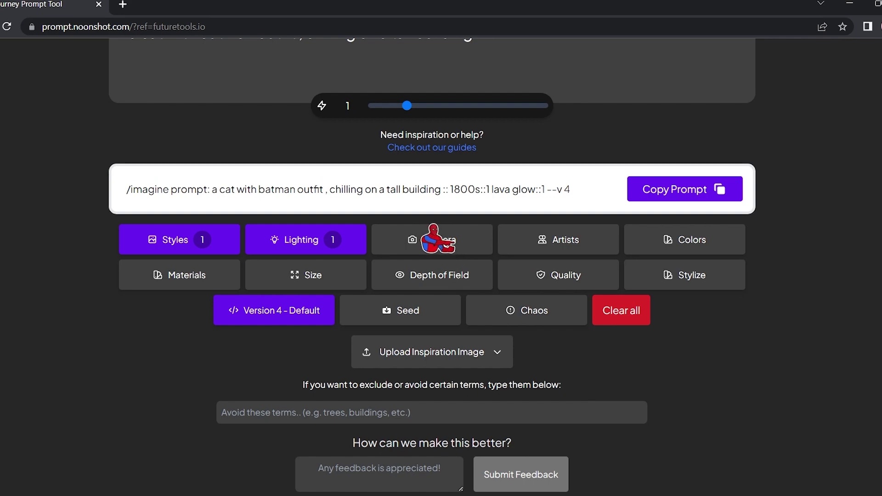
# - In the MidJourney Prompt Helper, add the Ultra Wide Angle Lens camera option to the prompt
pyautogui.click(436, 239)
pyautogui.scroll(-5, 436, 239)
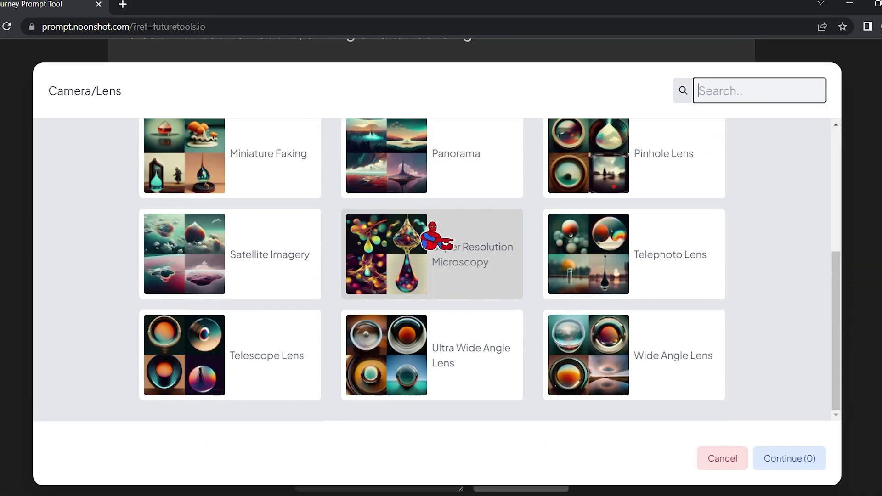
pyautogui.click(401, 340)
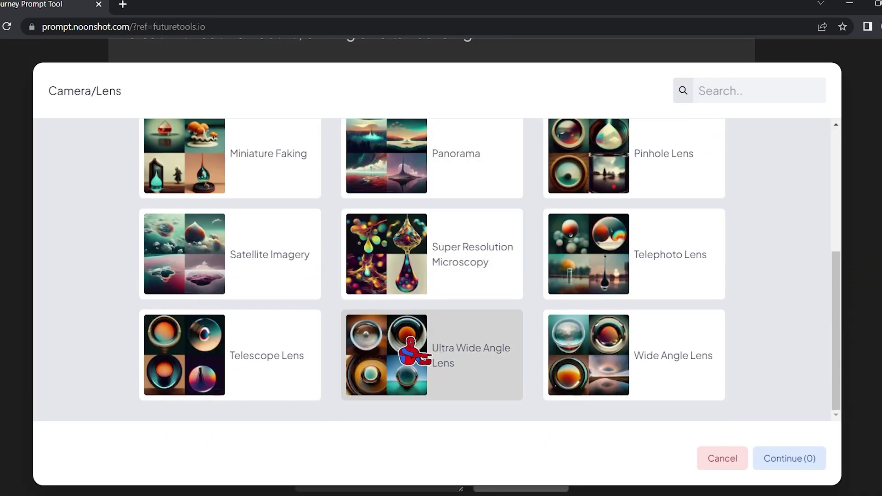
pyautogui.click(789, 458)
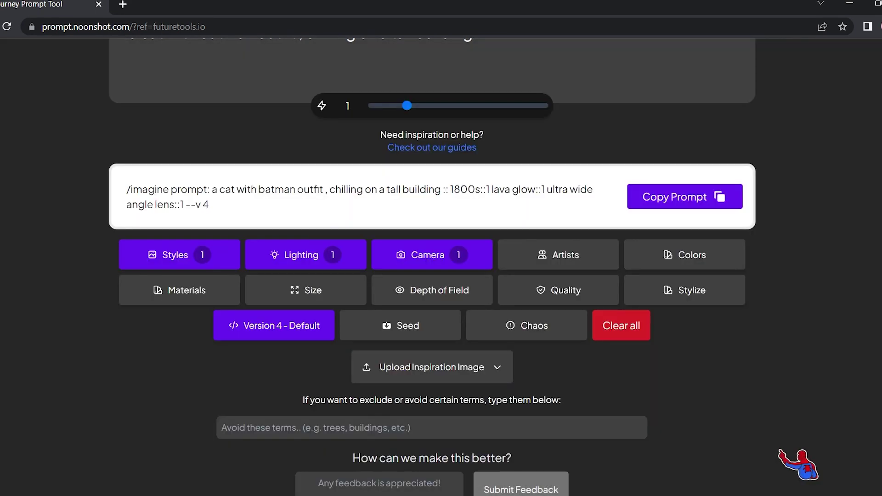
# - Add the Matte Black Color option with weight 1 to the cat prompt
pyautogui.click(687, 255)
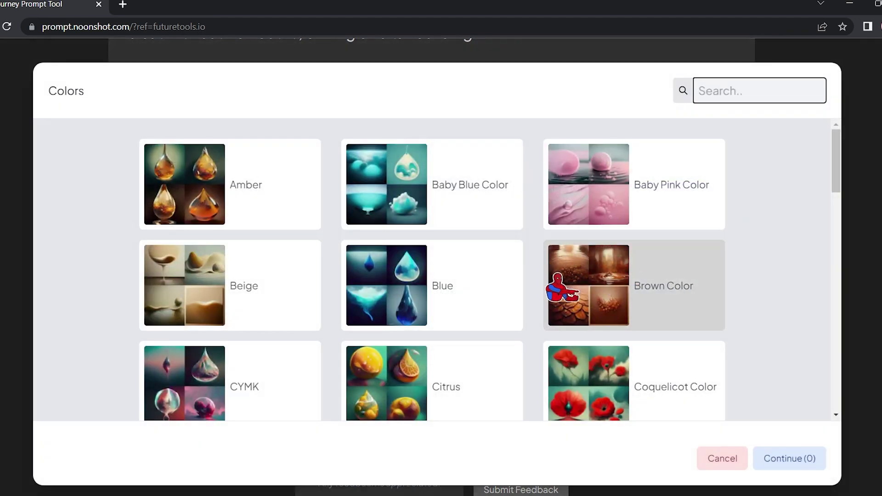
pyautogui.scroll(-5, 489, 296)
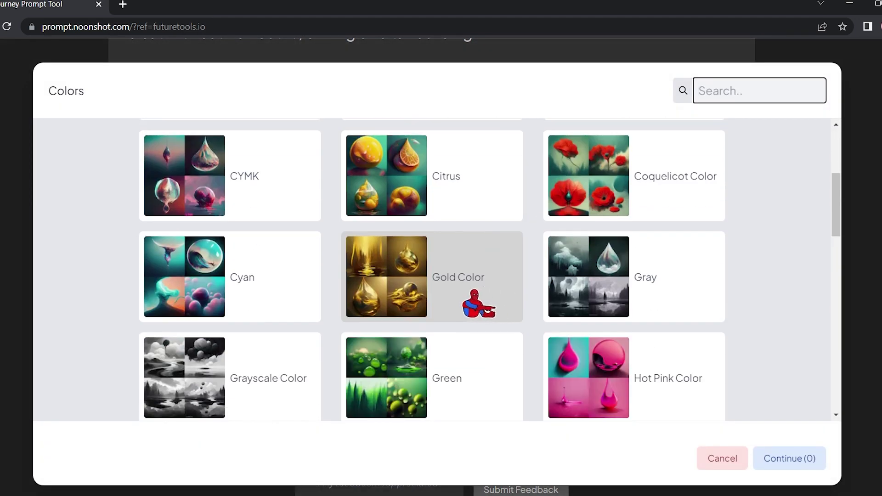
pyautogui.scroll(-7, 477, 303)
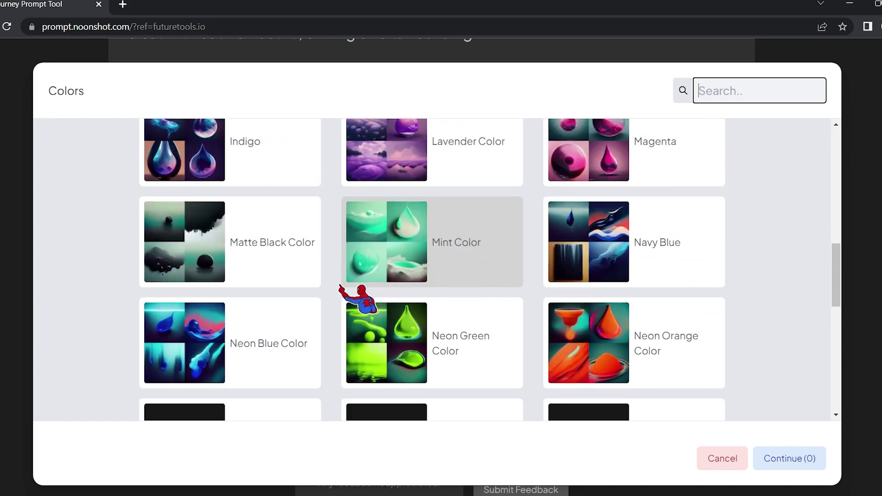
pyautogui.scroll(-2, 339, 287)
pyautogui.click(225, 171)
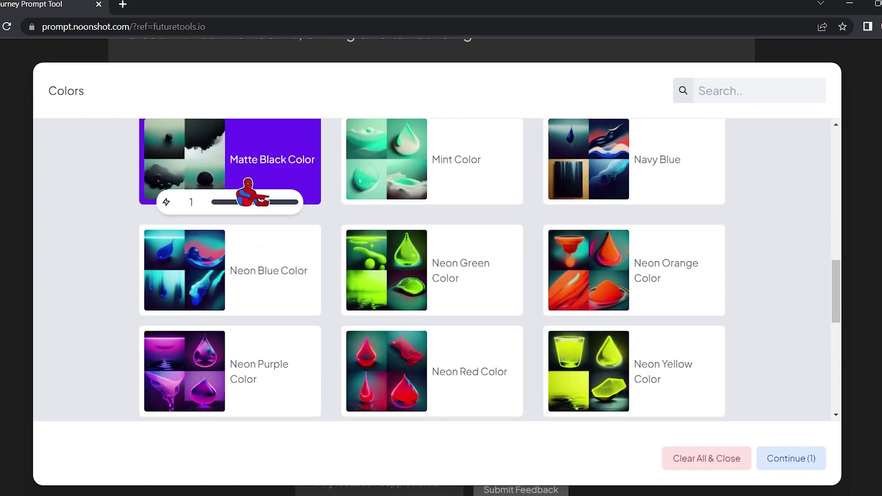
pyautogui.click(805, 458)
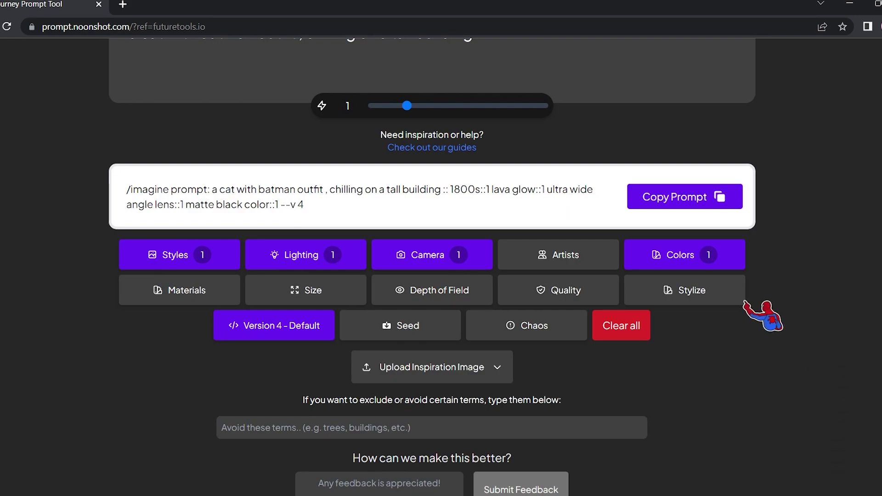
# - Browse the artist options and add Andy Warhol with weight 1 to the prompt
pyautogui.click(567, 254)
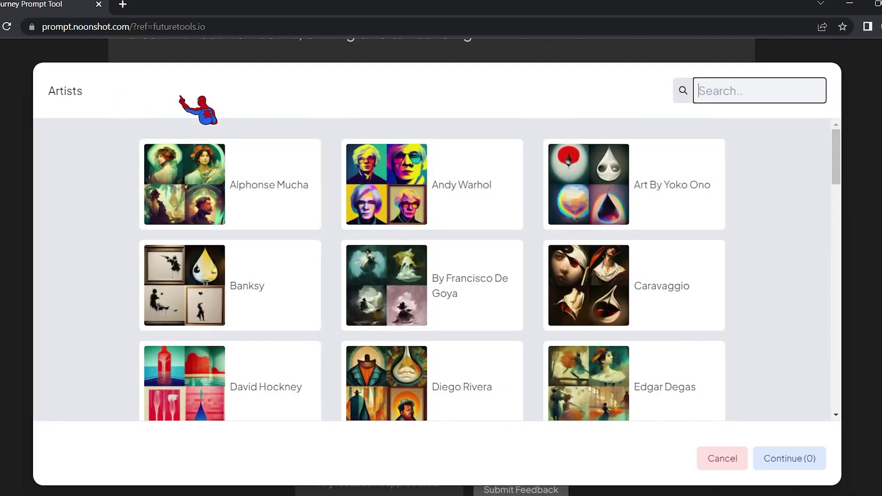
pyautogui.scroll(-8, 459, 202)
pyautogui.scroll(-10, 463, 195)
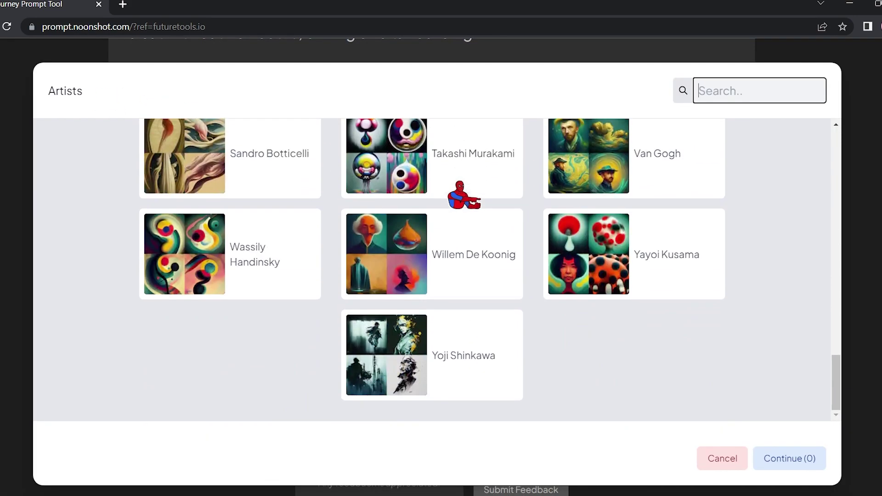
pyautogui.scroll(5, 463, 195)
pyautogui.scroll(6, 459, 199)
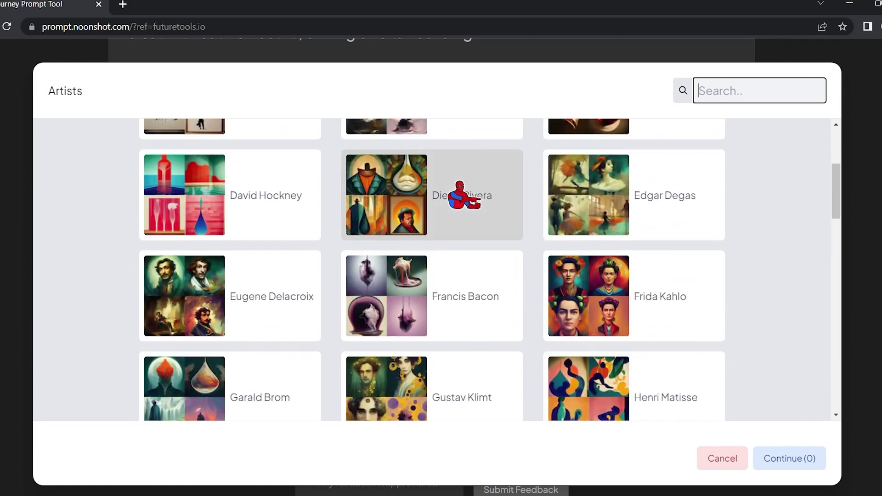
pyautogui.scroll(-7, 459, 198)
pyautogui.scroll(8, 549, 293)
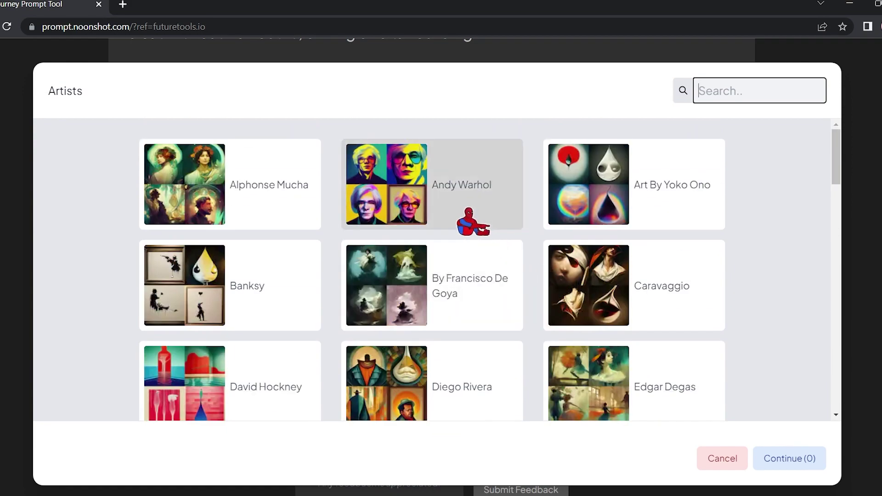
pyautogui.click(468, 211)
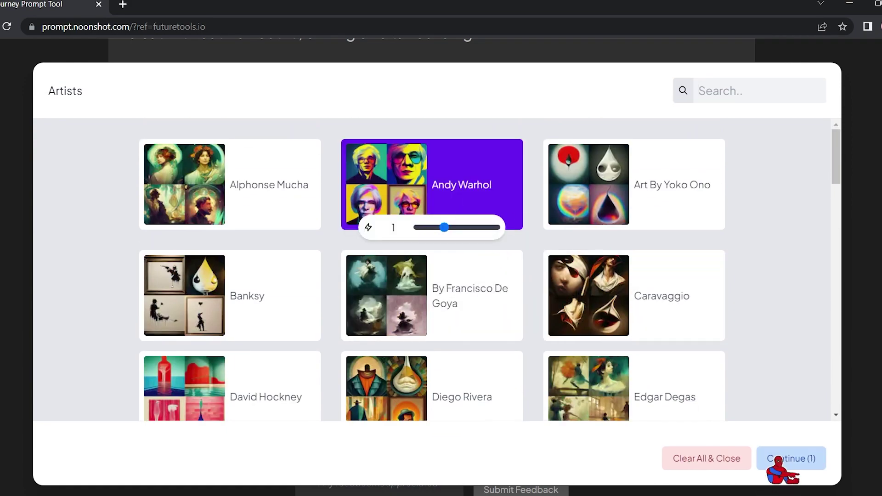
pyautogui.click(786, 458)
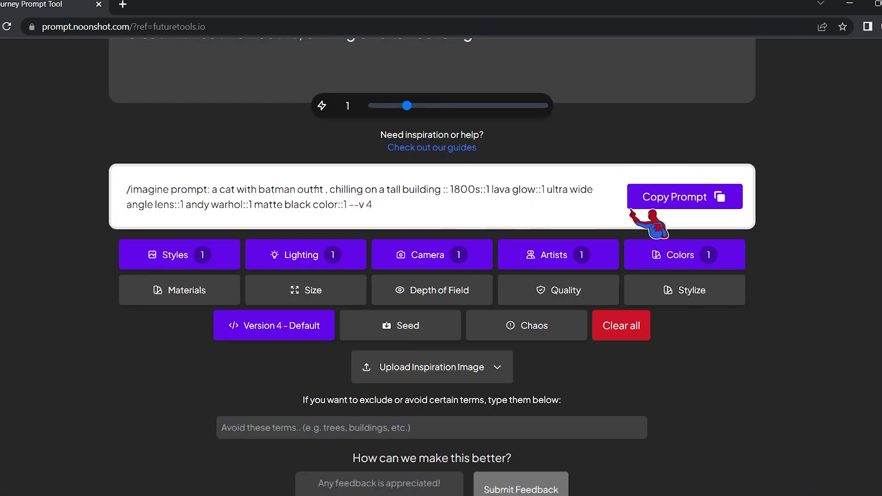
# - Copy the prompt with Andy Warhol and matte black color and submit it with /imagine in Discord's newbies-40 channel
pyautogui.click(645, 197)
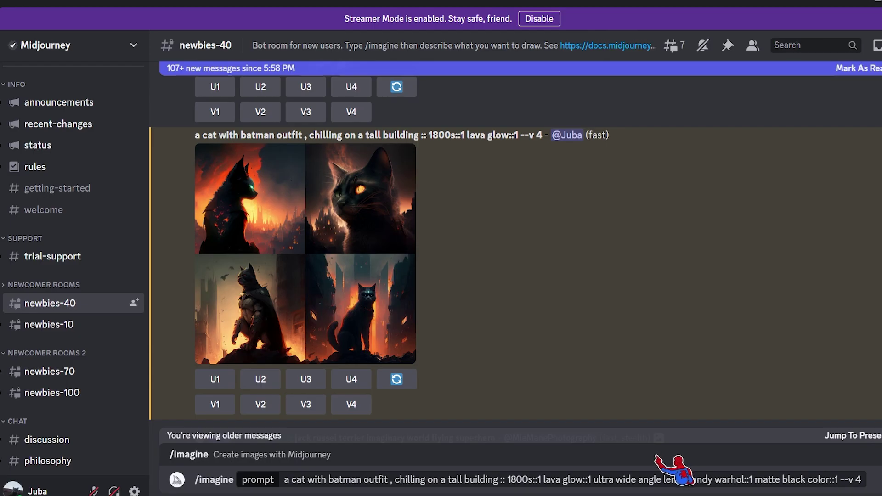
pyautogui.press('Return')
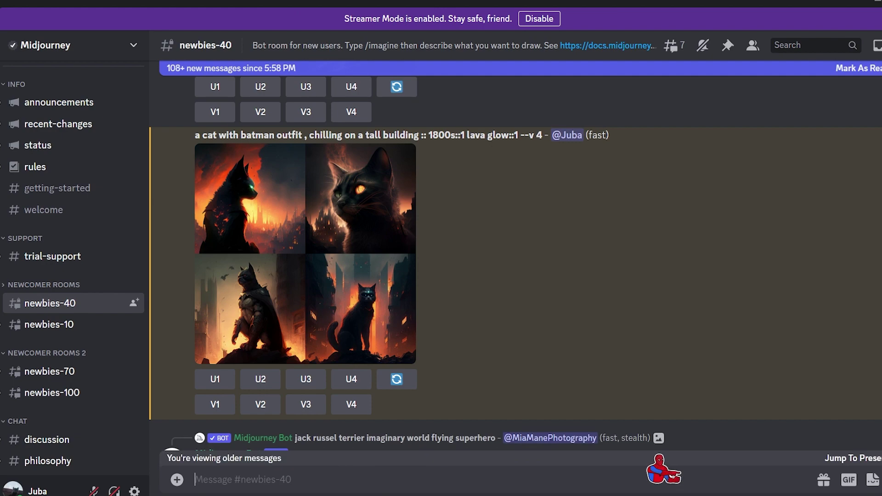
pyautogui.scroll(-15, 627, 332)
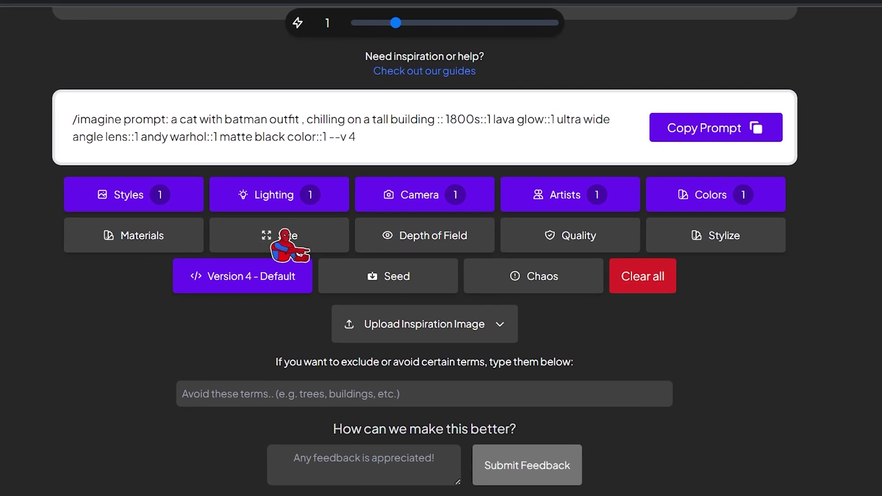
# - In the MidJourney Prompt Helper, add an aspect ratio of 1:1 Square to the prompt
pyautogui.click(309, 289)
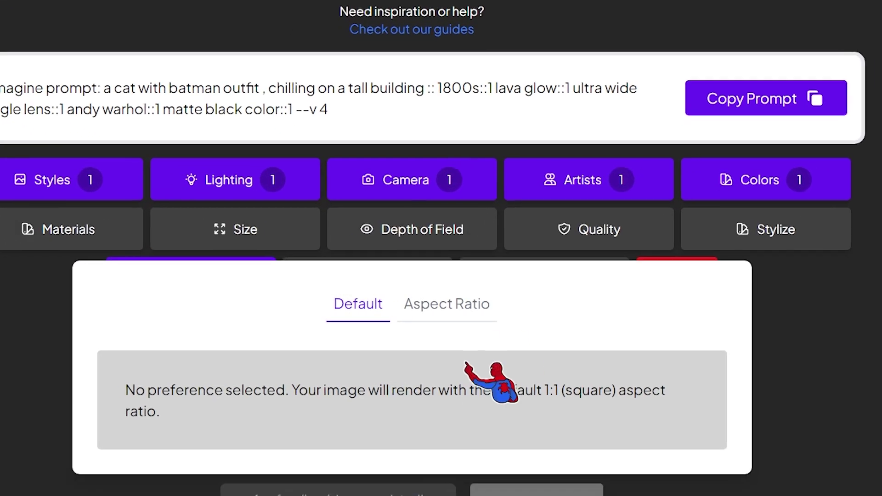
pyautogui.click(450, 301)
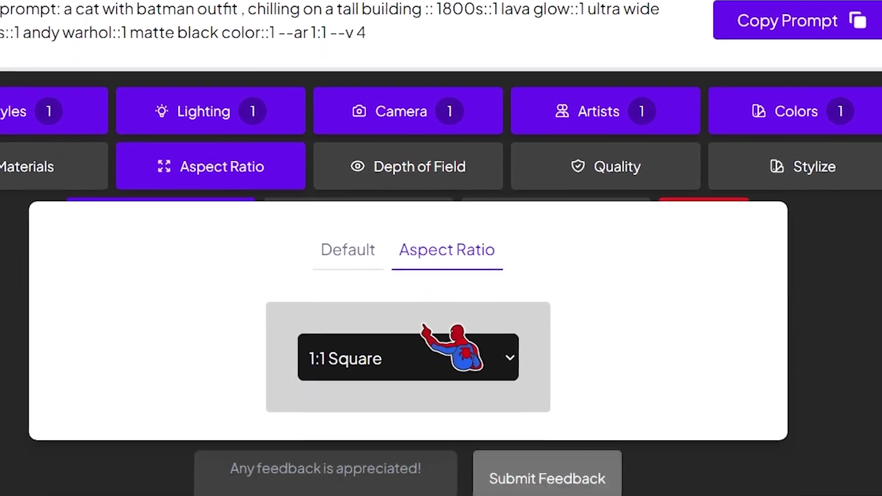
pyautogui.click(423, 325)
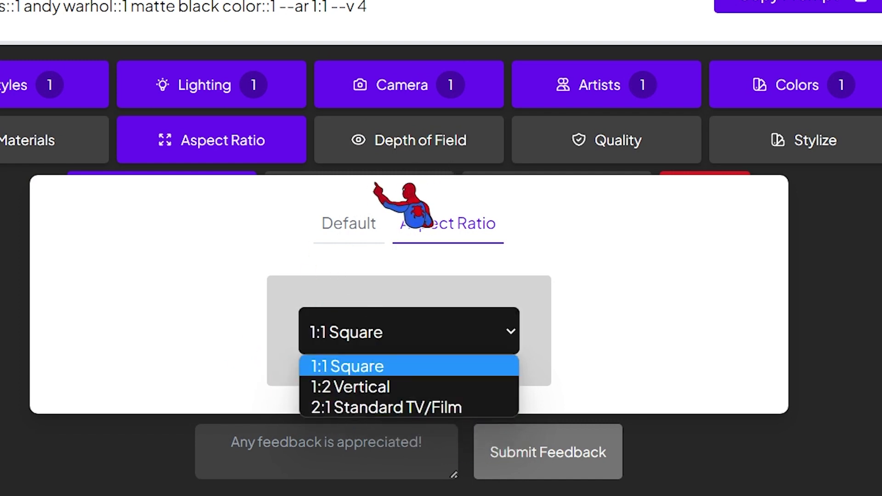
pyautogui.click(608, 349)
# - Look through the Depth of Field and Quality options, keeping quality at 1x - Default
pyautogui.click(443, 138)
pyautogui.click(464, 154)
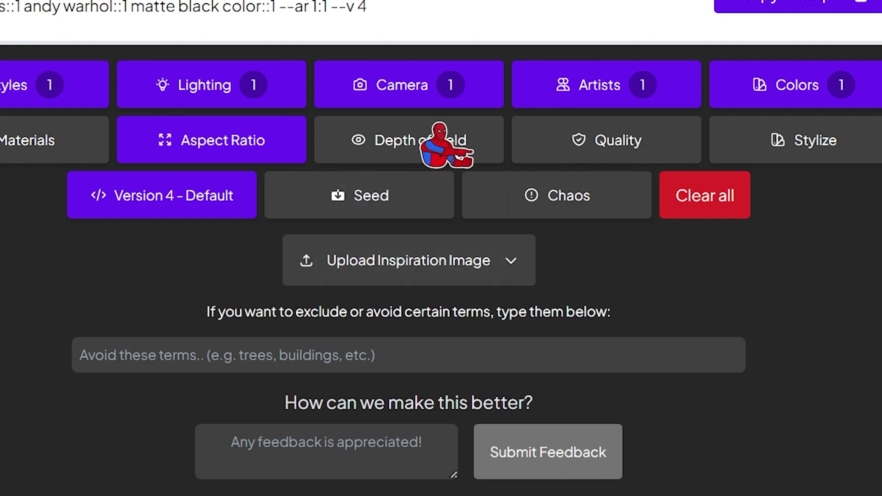
pyautogui.click(466, 153)
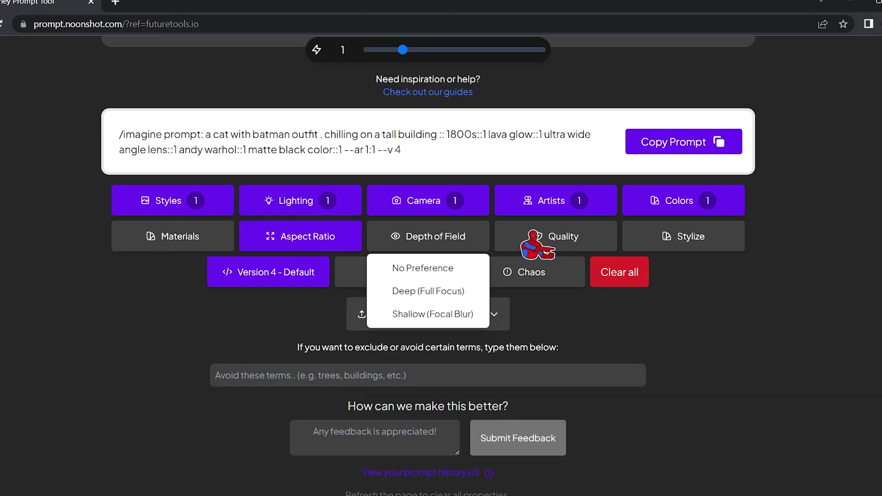
pyautogui.click(533, 236)
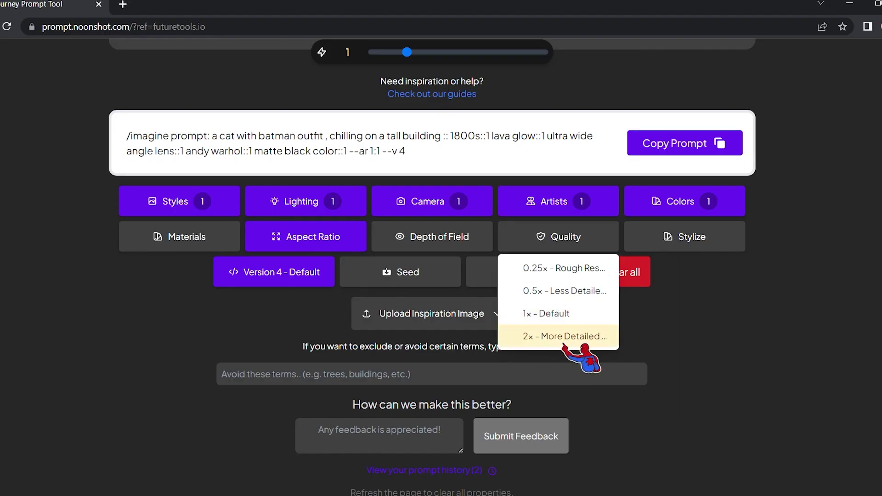
pyautogui.click(563, 316)
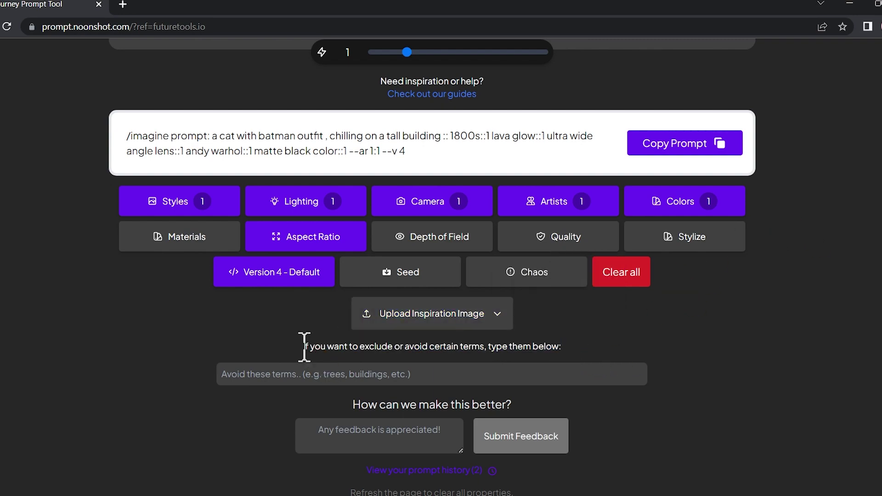
# - Exclude the term "tree" from the generated image using the avoid-terms setting
pyautogui.moveTo(304, 346); pyautogui.dragTo(424, 344)
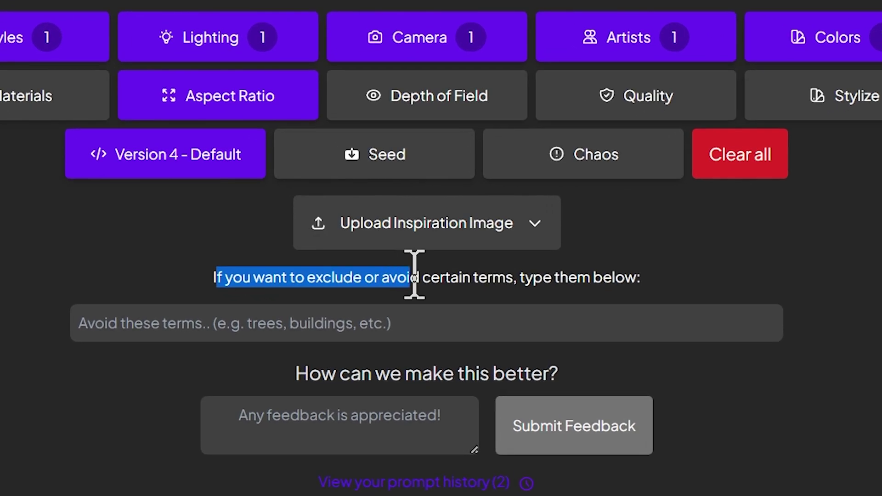
pyautogui.moveTo(413, 275); pyautogui.dragTo(640, 275)
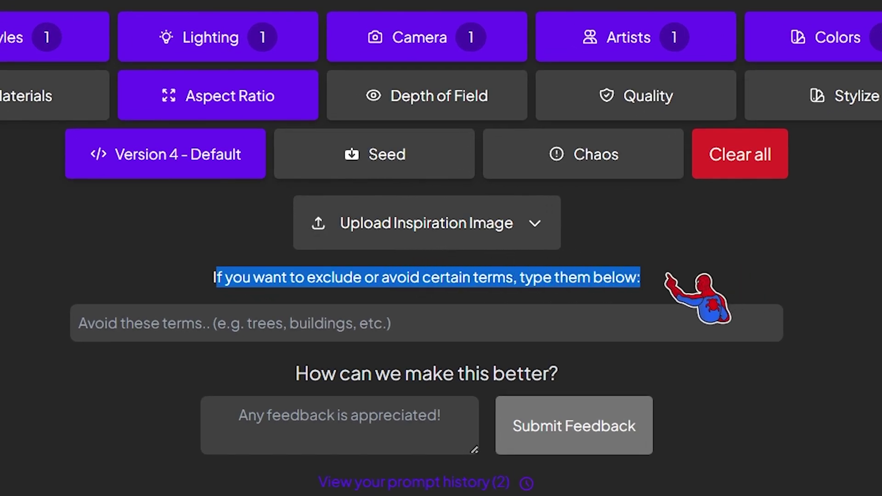
pyautogui.click(476, 317)
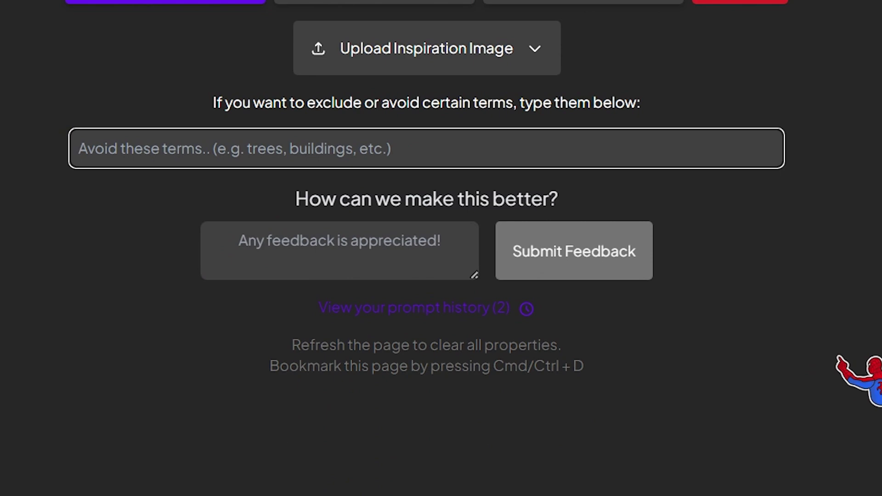
pyautogui.write('tree')
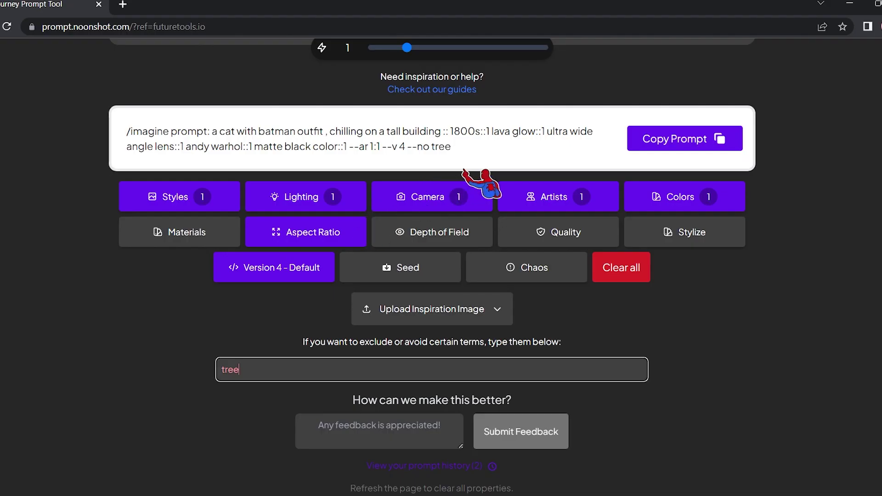
# - Copy the prompt and inspect the enlarged images from the Andy Warhol and matte black prompt in Discord
pyautogui.click(657, 145)
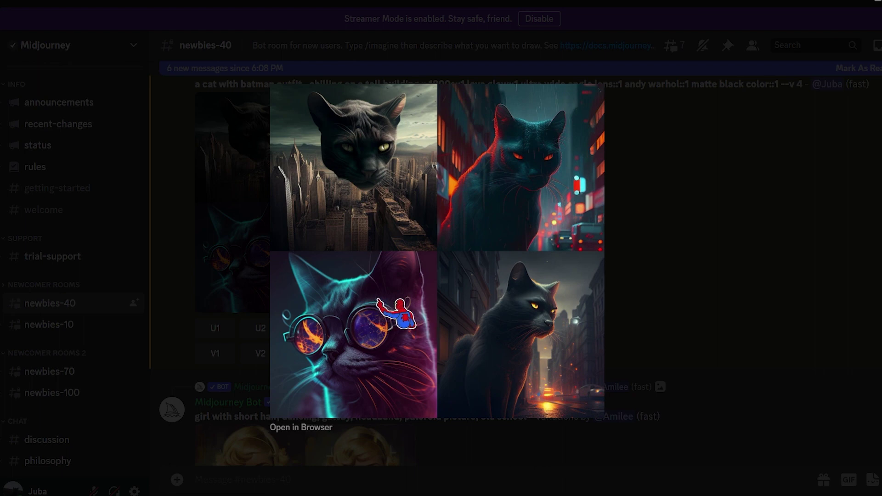
pyautogui.click(613, 293)
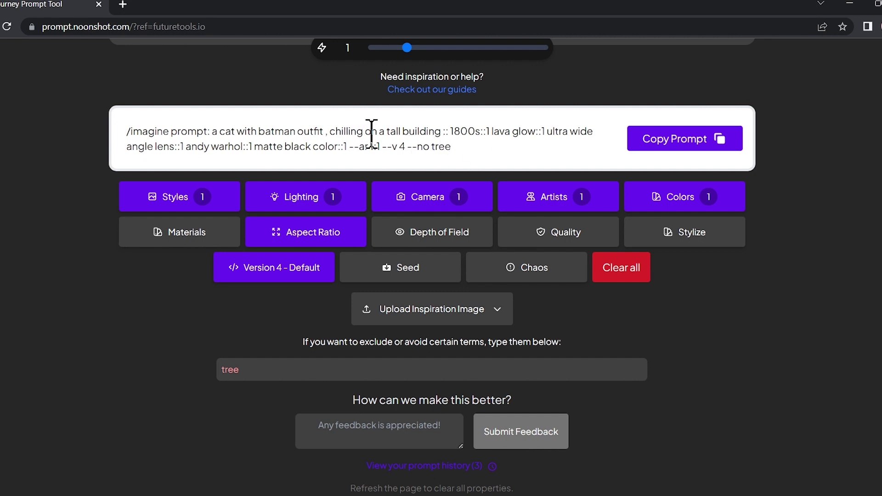
# - Copy the prompt with 1:1 aspect ratio and no tree, submit it in Discord's newbies-40 channel, and inspect the generated cat images
pyautogui.click(664, 139)
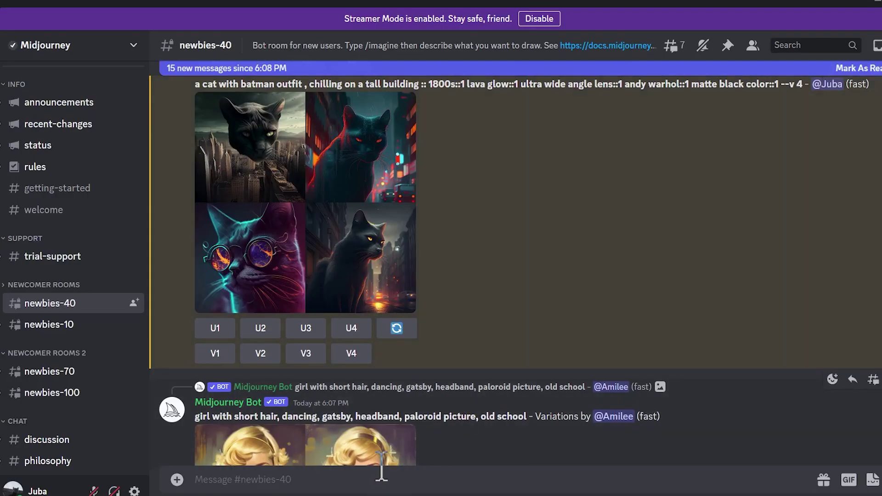
pyautogui.hotkey('ctrl', 'v')
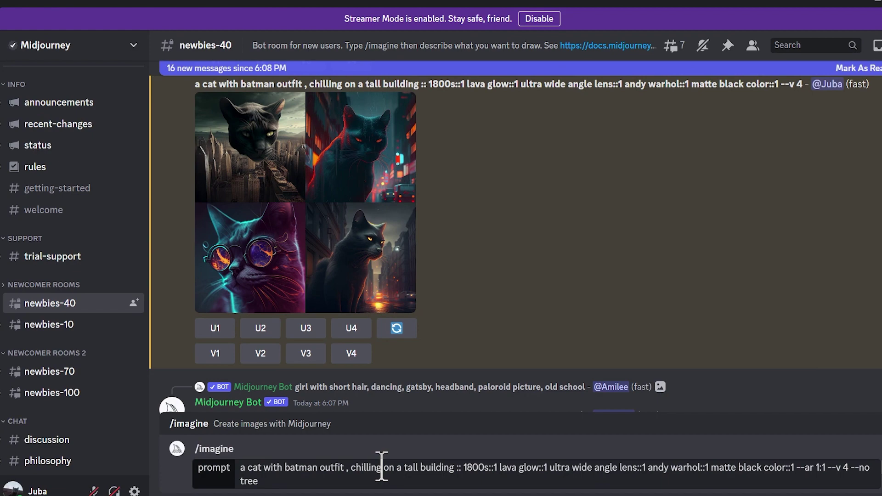
pyautogui.press('Return')
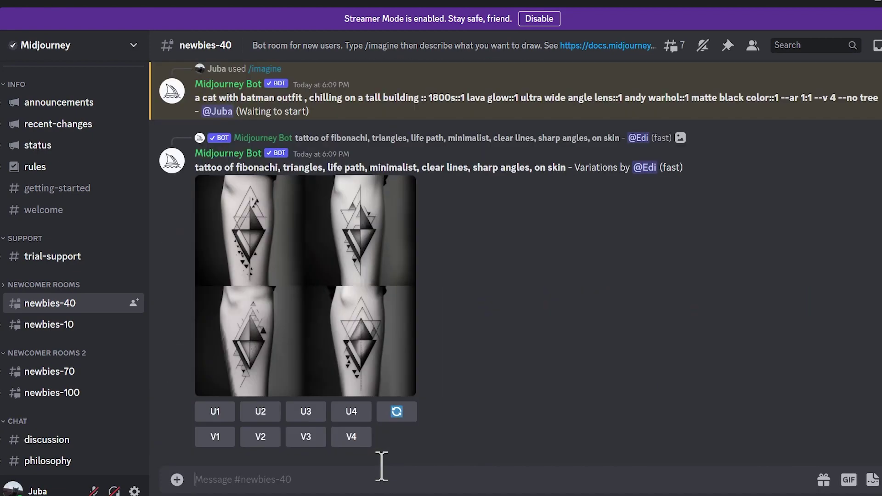
pyautogui.scroll(7, 474, 202)
pyautogui.scroll(-3, 493, 216)
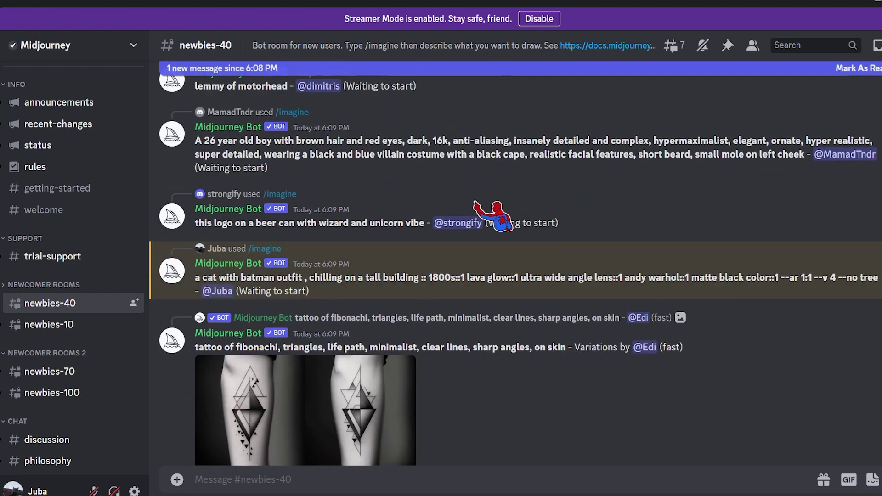
pyautogui.scroll(-3, 489, 169)
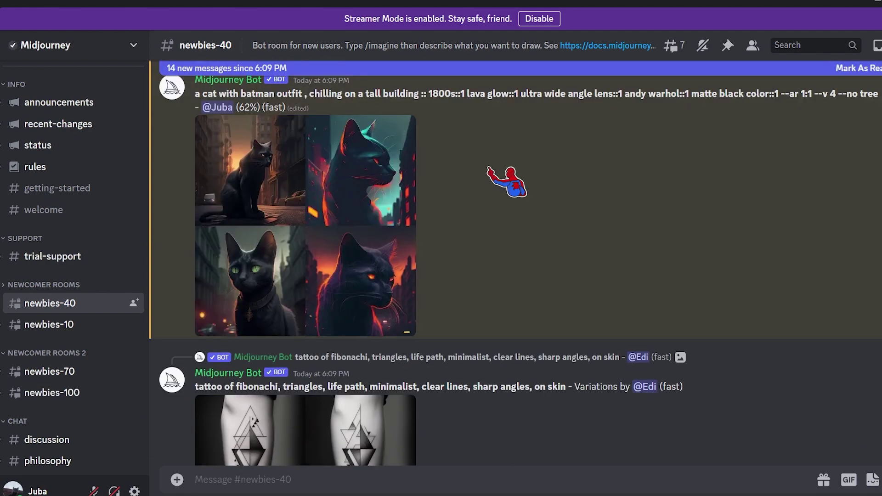
pyautogui.click(332, 188)
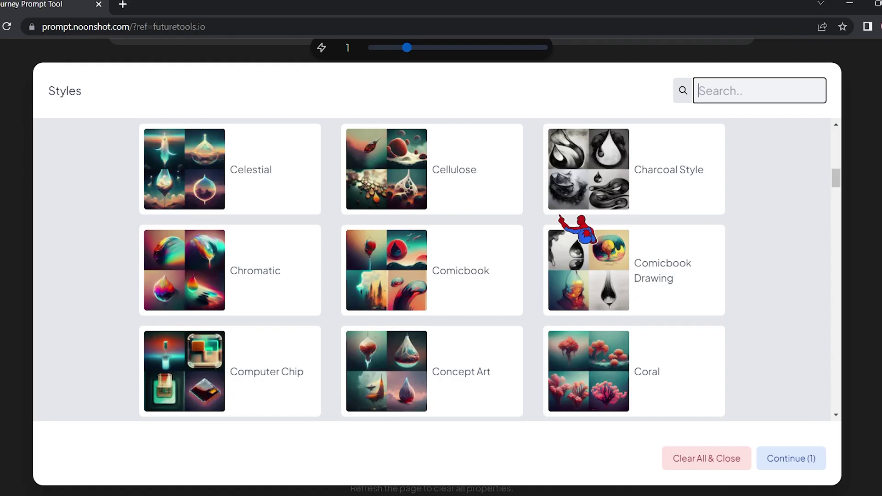
# - Search the styles for "cyber" and add the Cyberpunk style to the prompt
pyautogui.scroll(-20, 559, 215)
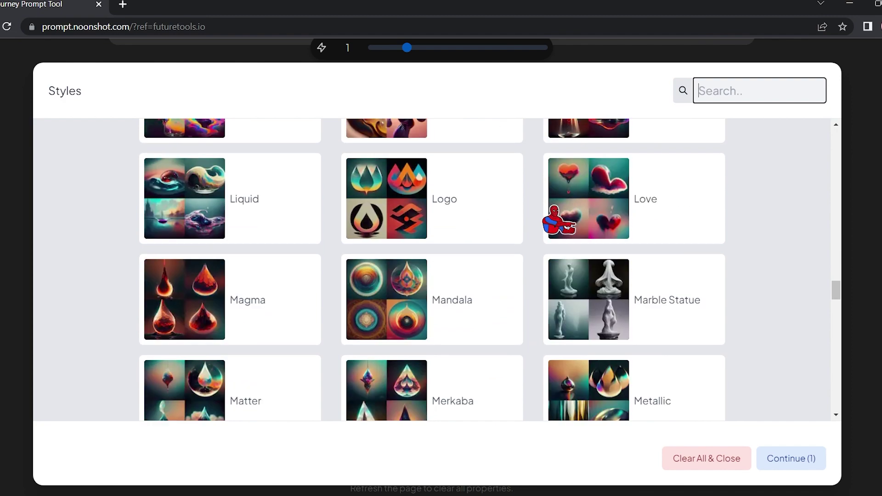
pyautogui.scroll(-20, 559, 215)
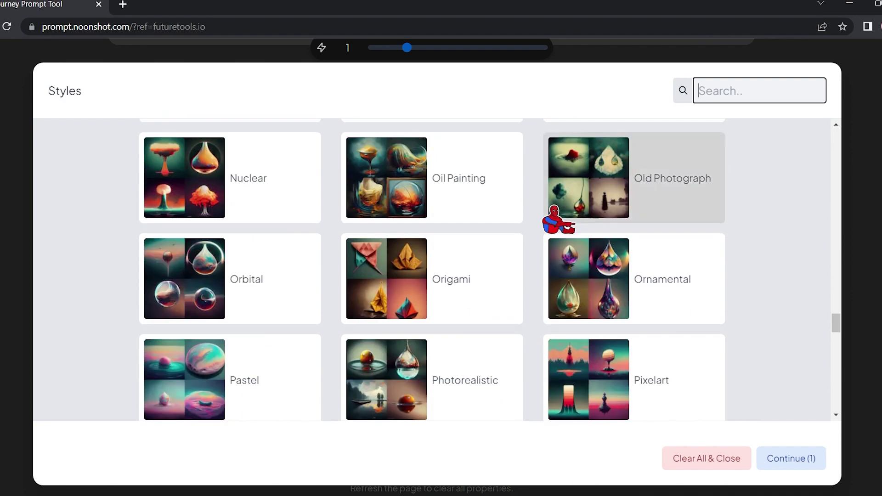
pyautogui.scroll(12, 546, 207)
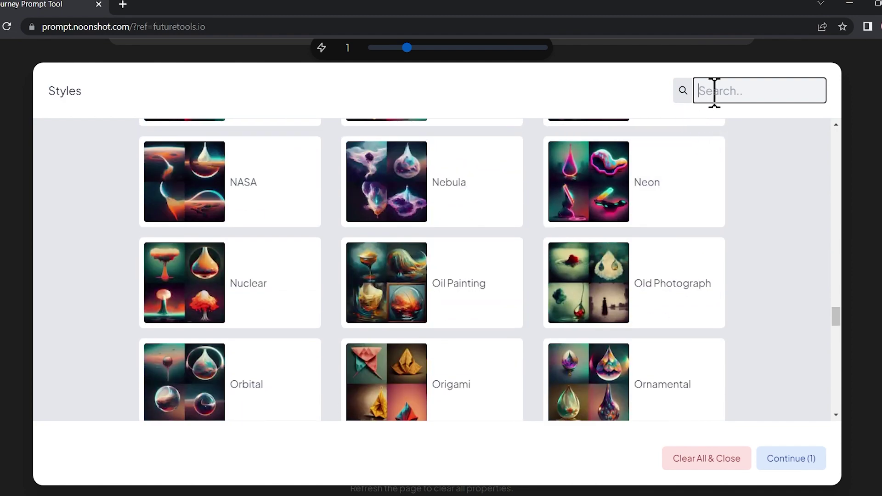
pyautogui.write('cybe')
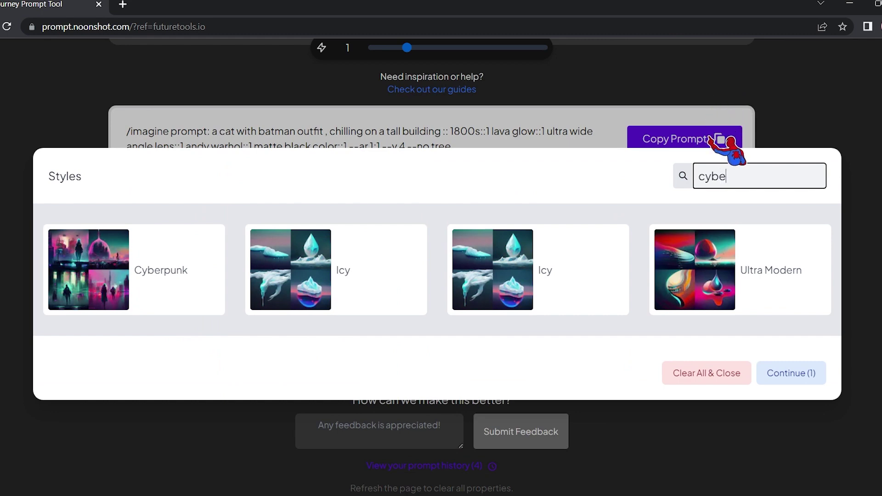
pyautogui.write('r')
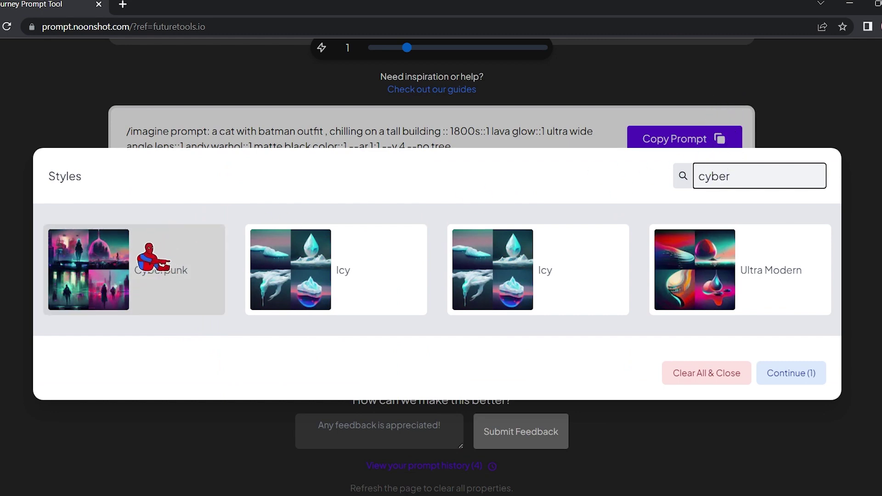
pyautogui.click(151, 257)
pyautogui.click(776, 377)
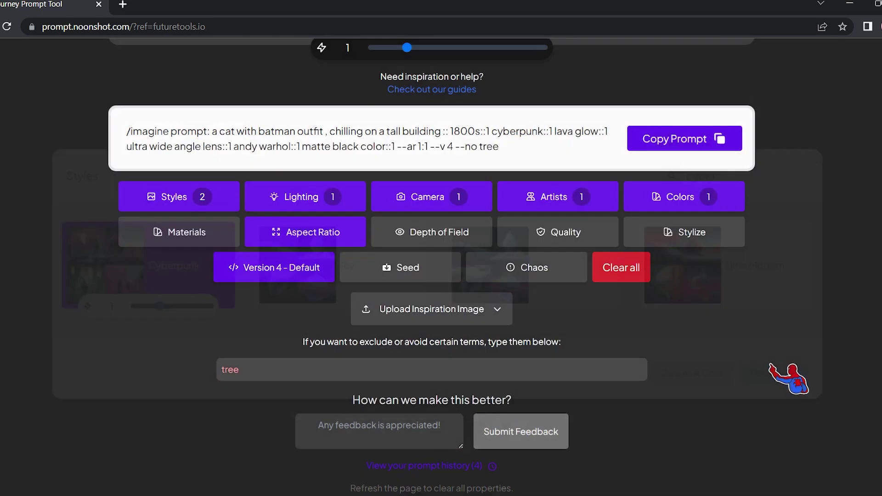
# - Copy the prompt with the cyberpunk style and submit it in Discord's newbies-40 channel
pyautogui.click(671, 138)
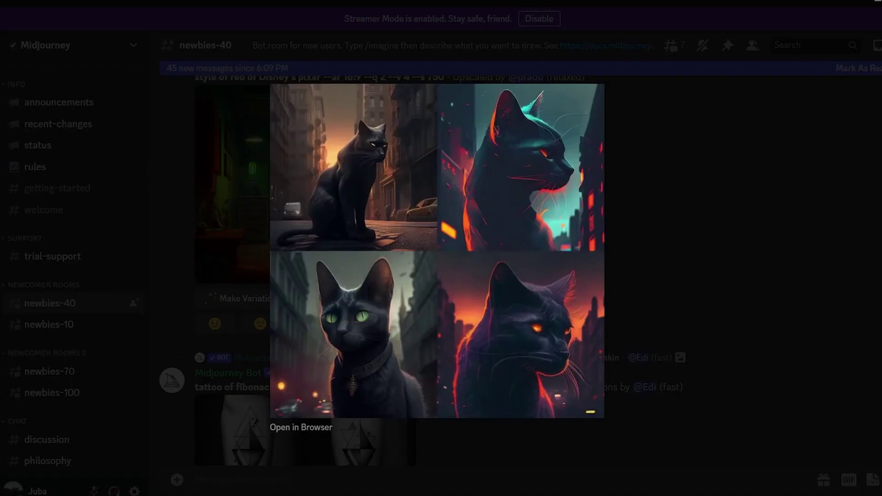
pyautogui.click(442, 479)
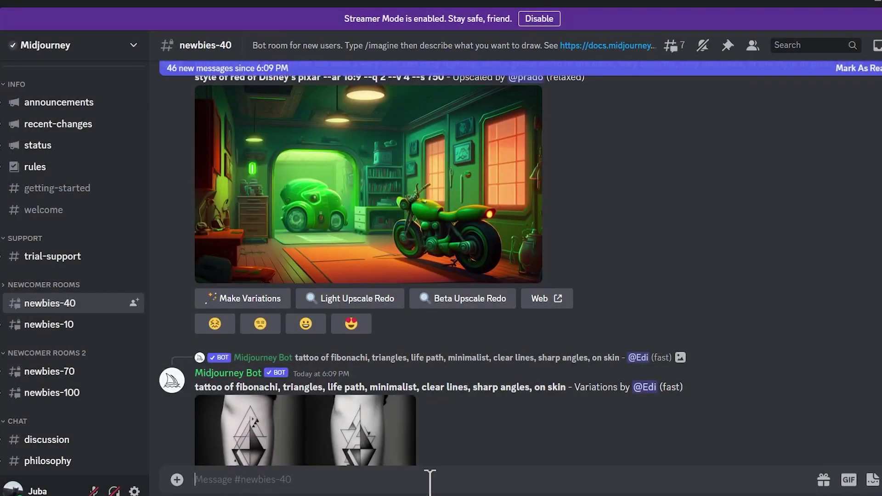
pyautogui.hotkey('ctrl', 'v')
pyautogui.press('Return')
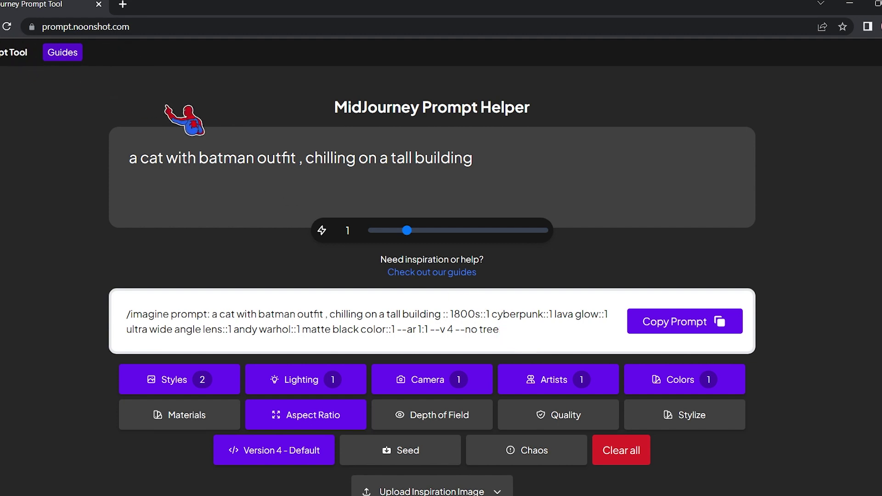
# - Open the Cinema guide from the prompt tool's guides and read the prompt and breakdown for the portrait of a man looking into the mountains
pyautogui.click(76, 53)
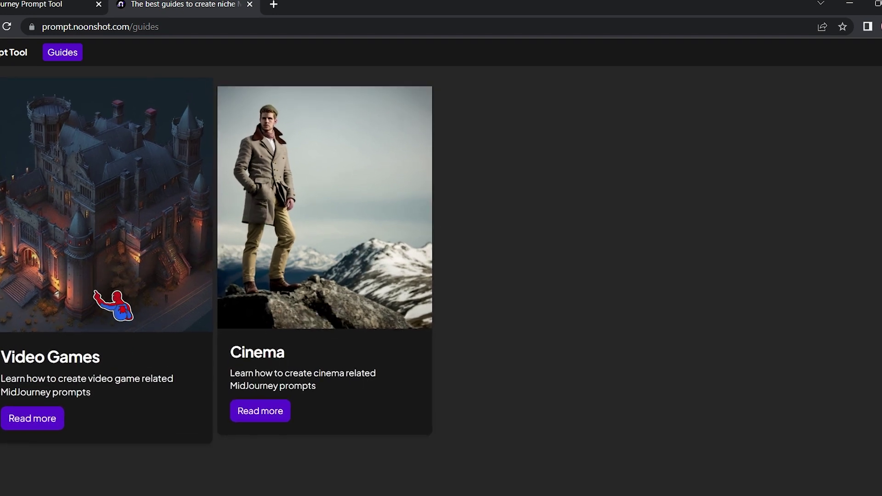
pyautogui.click(369, 260)
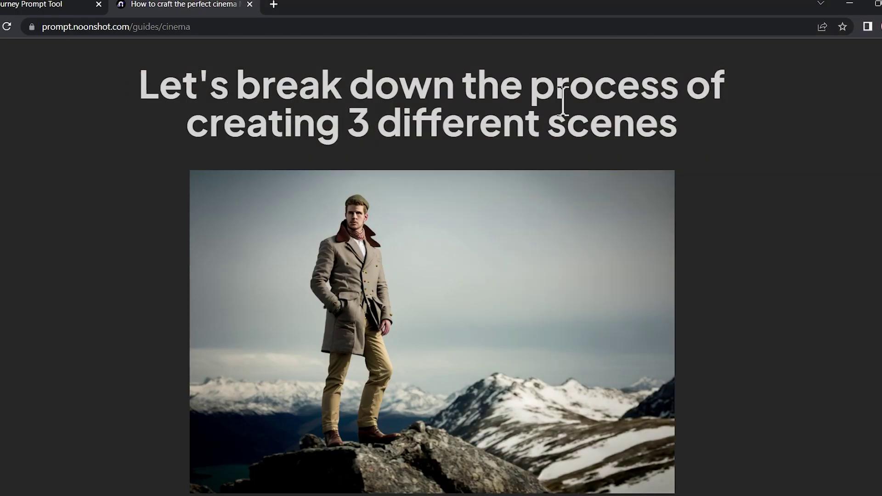
pyautogui.scroll(-10, 514, 147)
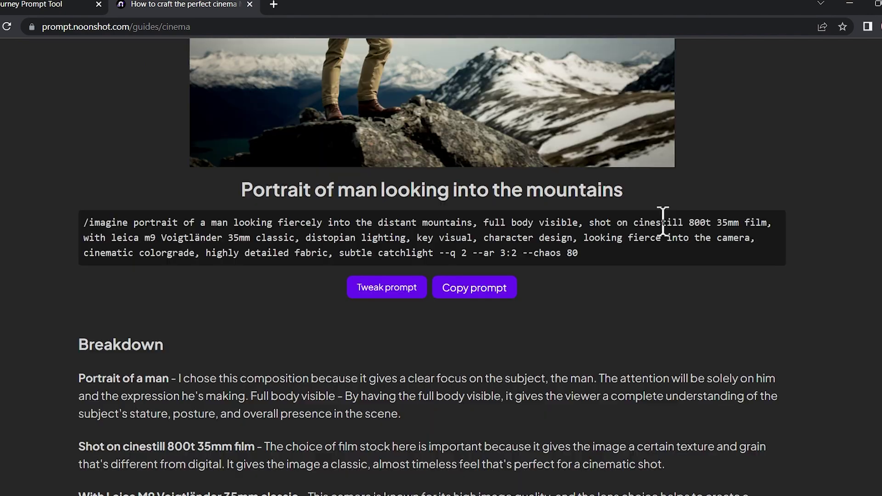
pyautogui.scroll(-20, 40, 195)
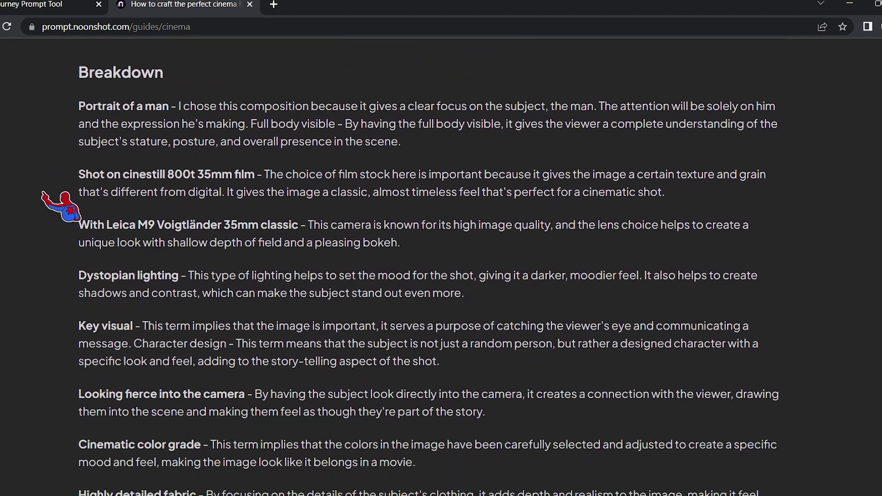
pyautogui.scroll(-15, 88, 193)
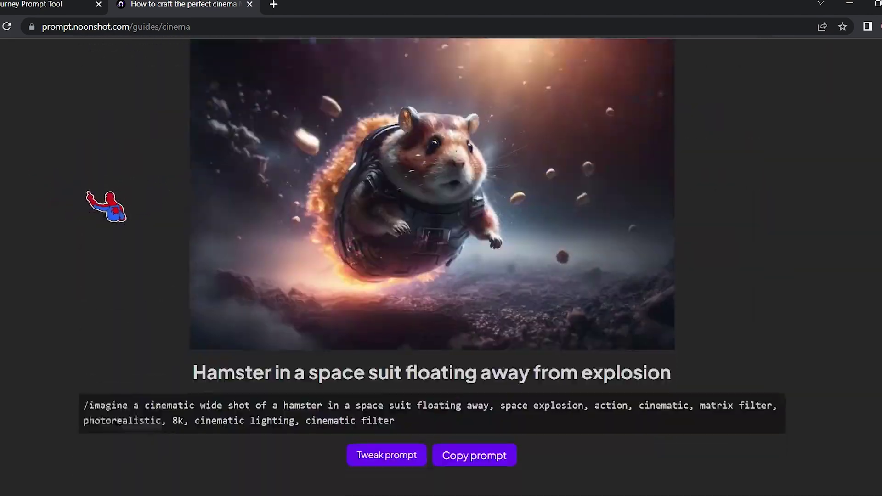
# - Examine the prompt and breakdown for the hamster in a space suit, including shot type, lighting, camera, color grading, detail and chaos
pyautogui.scroll(1, 640, 270)
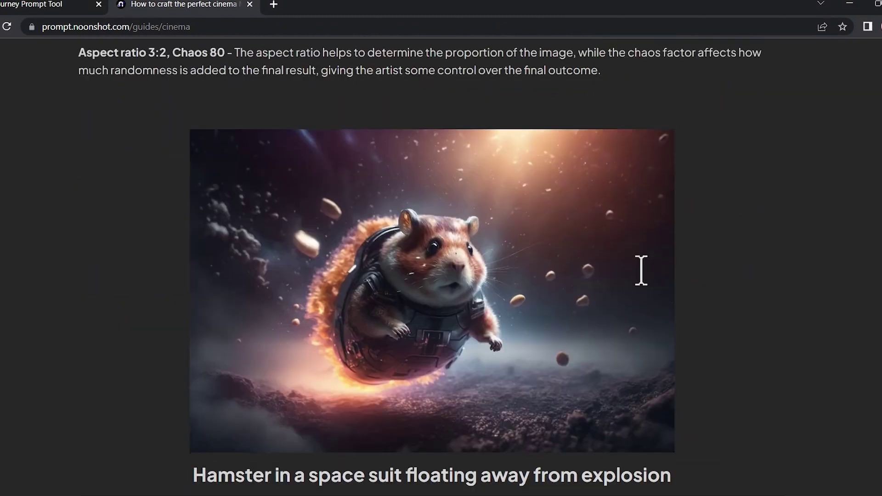
pyautogui.scroll(-5, 286, 250)
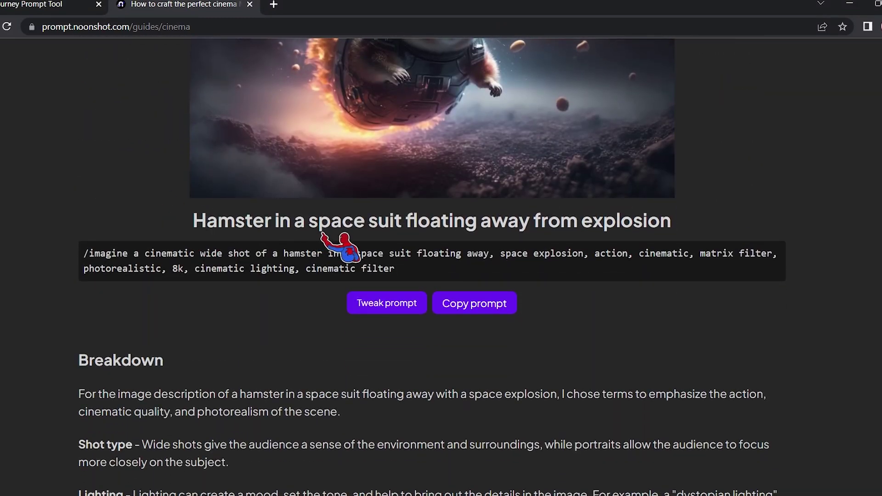
pyautogui.scroll(1, 549, 251)
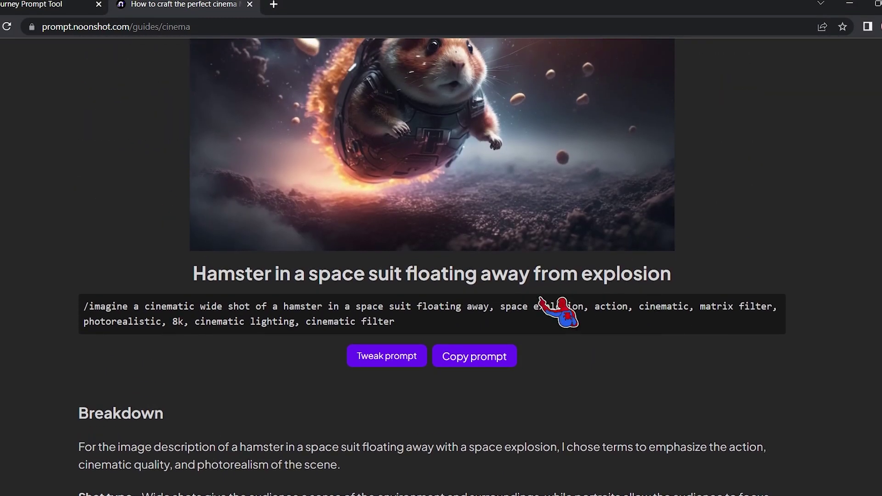
pyautogui.scroll(3, 615, 201)
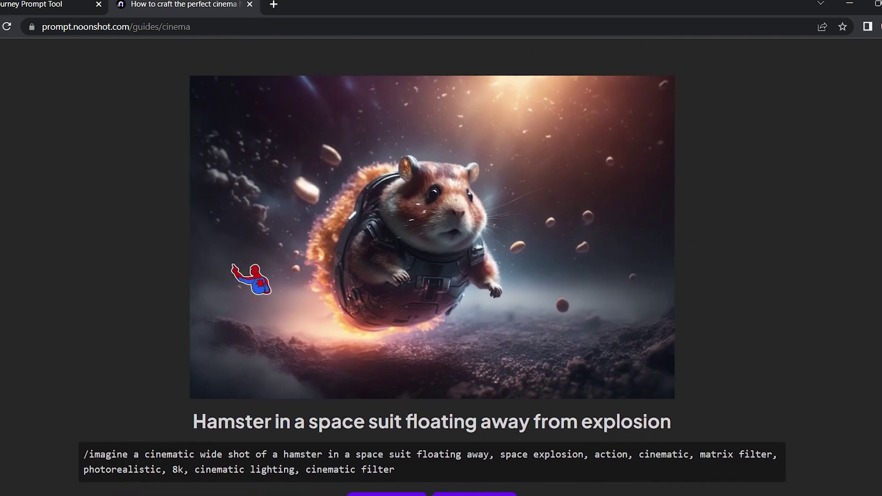
pyautogui.scroll(-5, 400, 477)
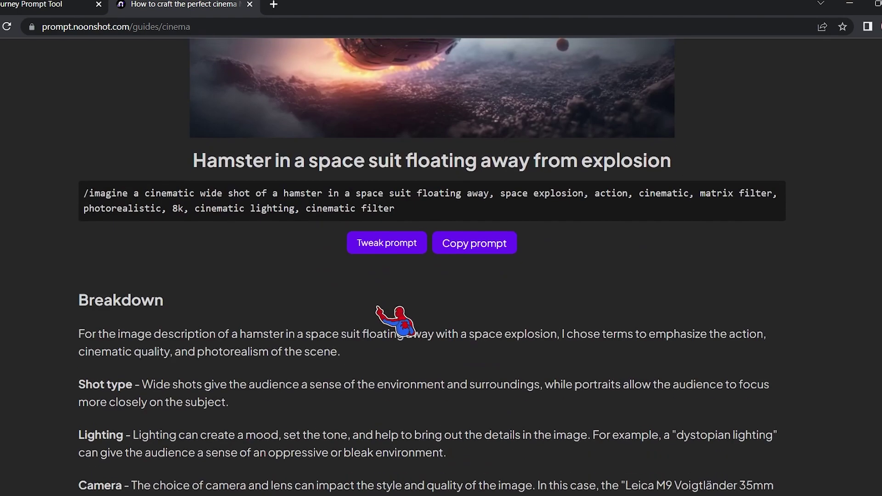
pyautogui.scroll(-2, 110, 170)
pyautogui.moveTo(79, 171); pyautogui.dragTo(582, 404)
pyautogui.scroll(-4, 529, 363)
pyautogui.click(342, 282)
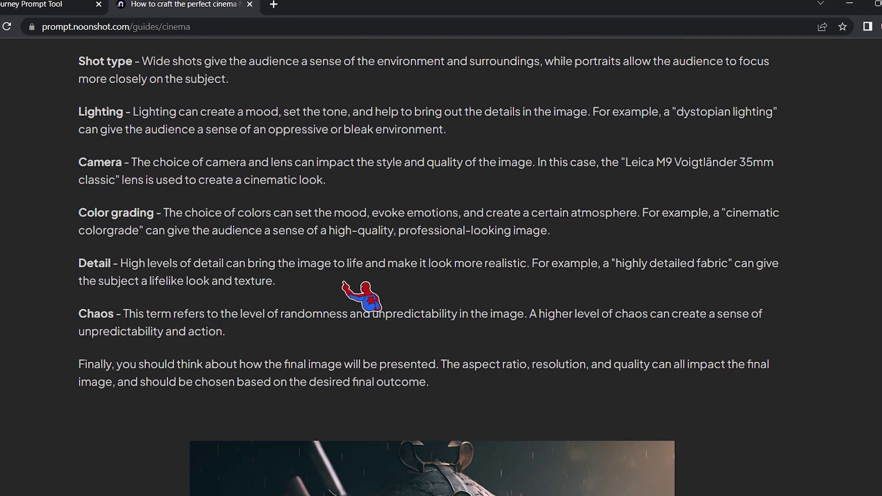
pyautogui.scroll(4, 343, 281)
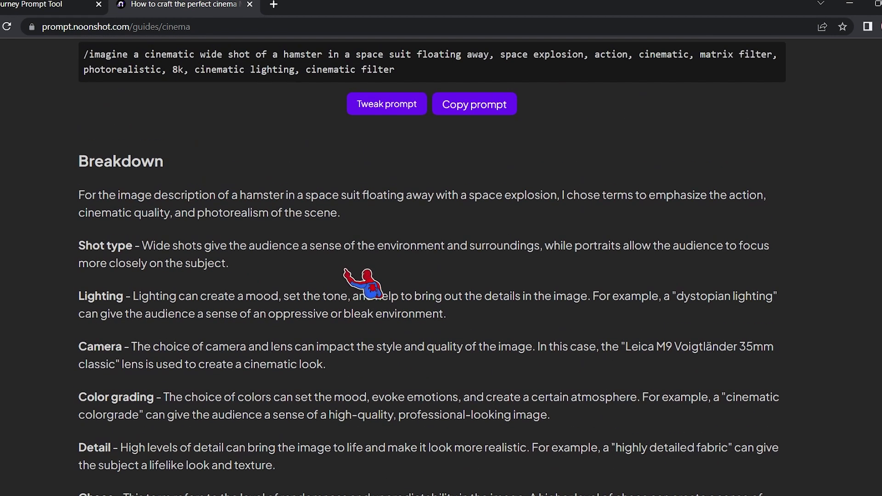